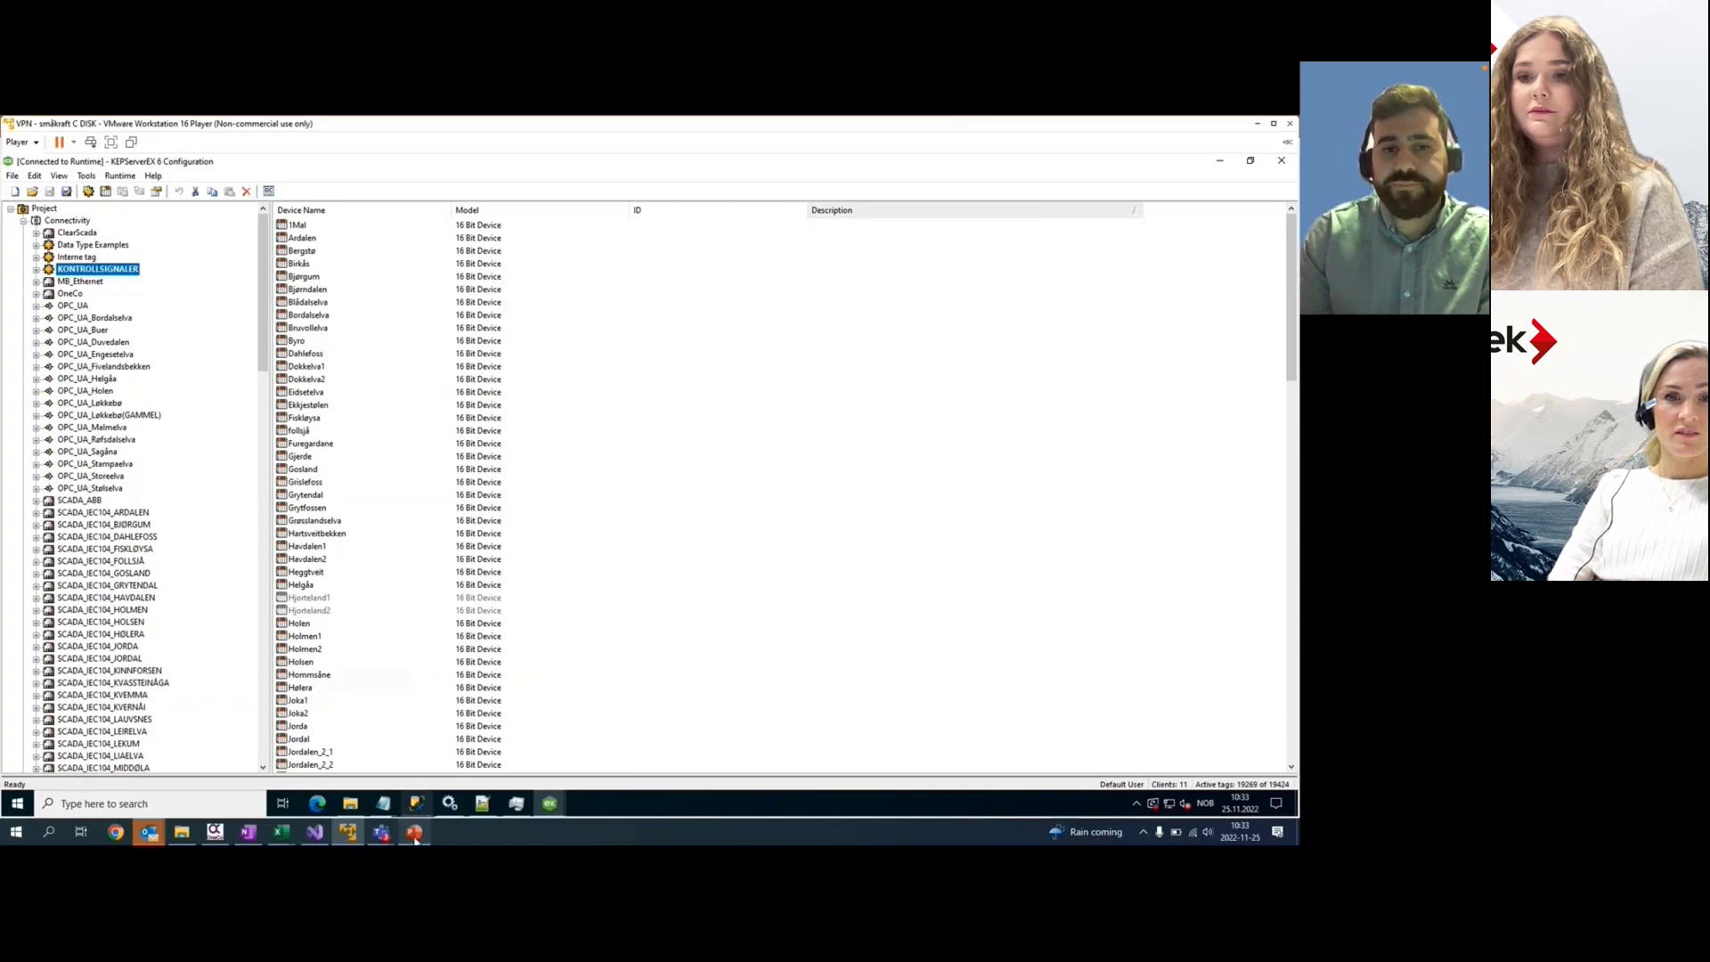
# Switch to PowerPoint to view the Taggstruktur Topologi Rev3 slide, and return to the KEPServerEX configuration
pyautogui.moveTo(414, 832)
pyautogui.click(443, 799)
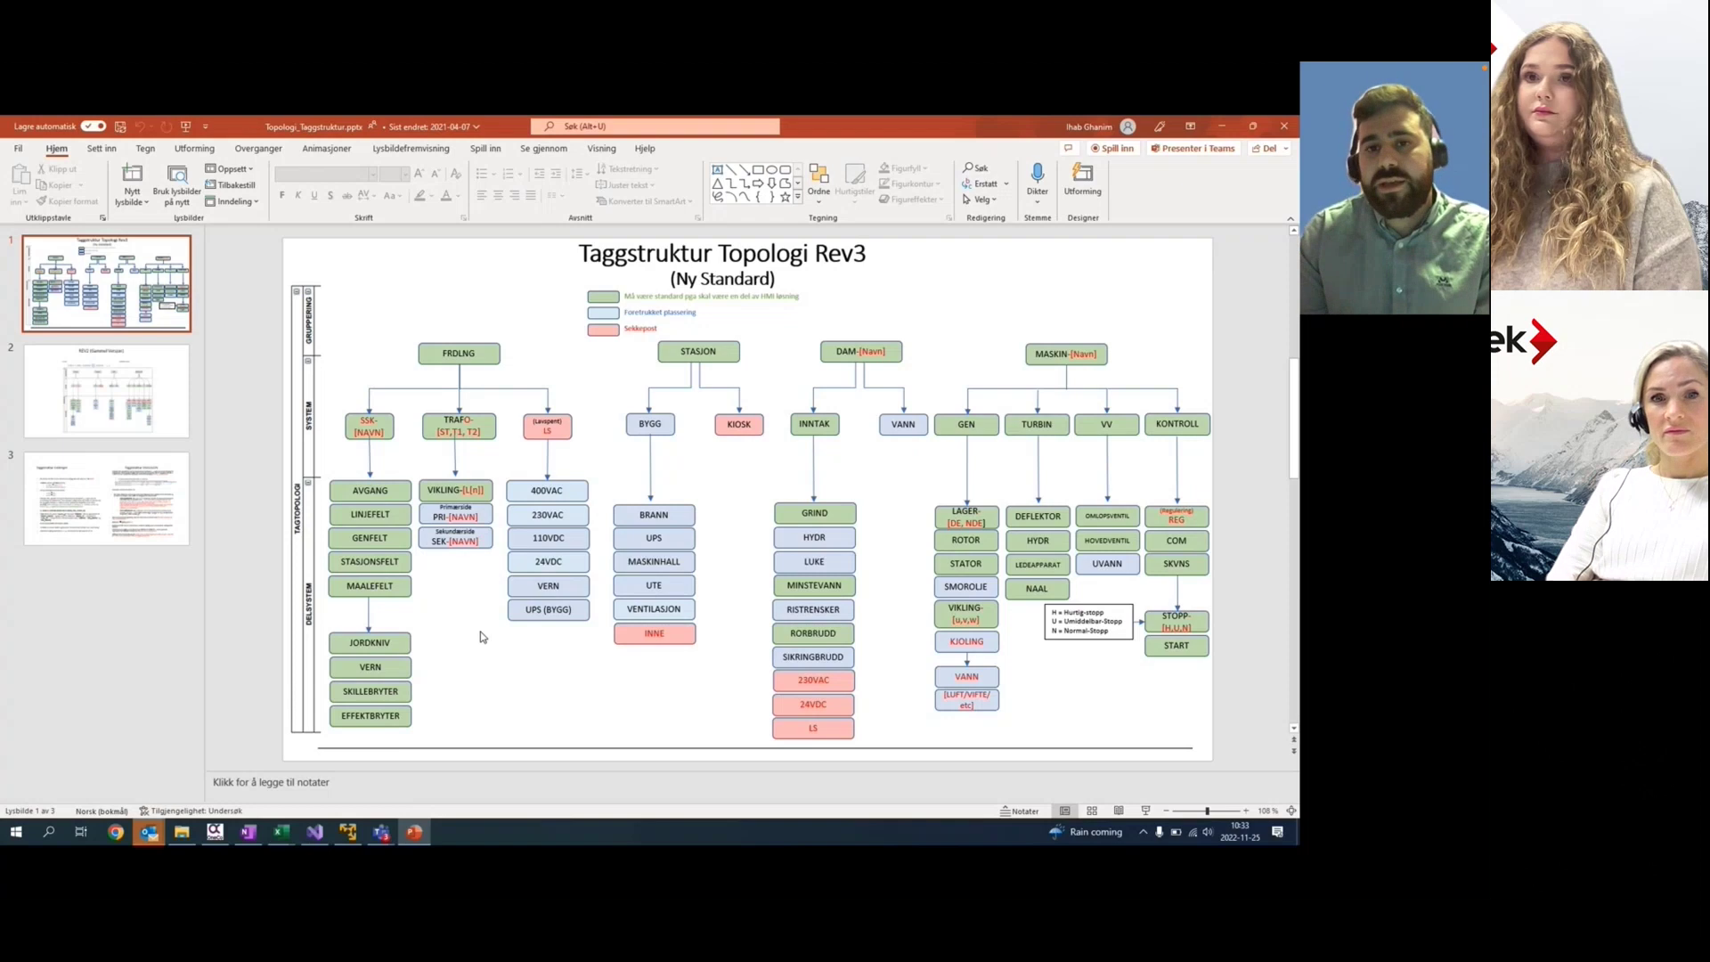
pyautogui.click(1221, 128)
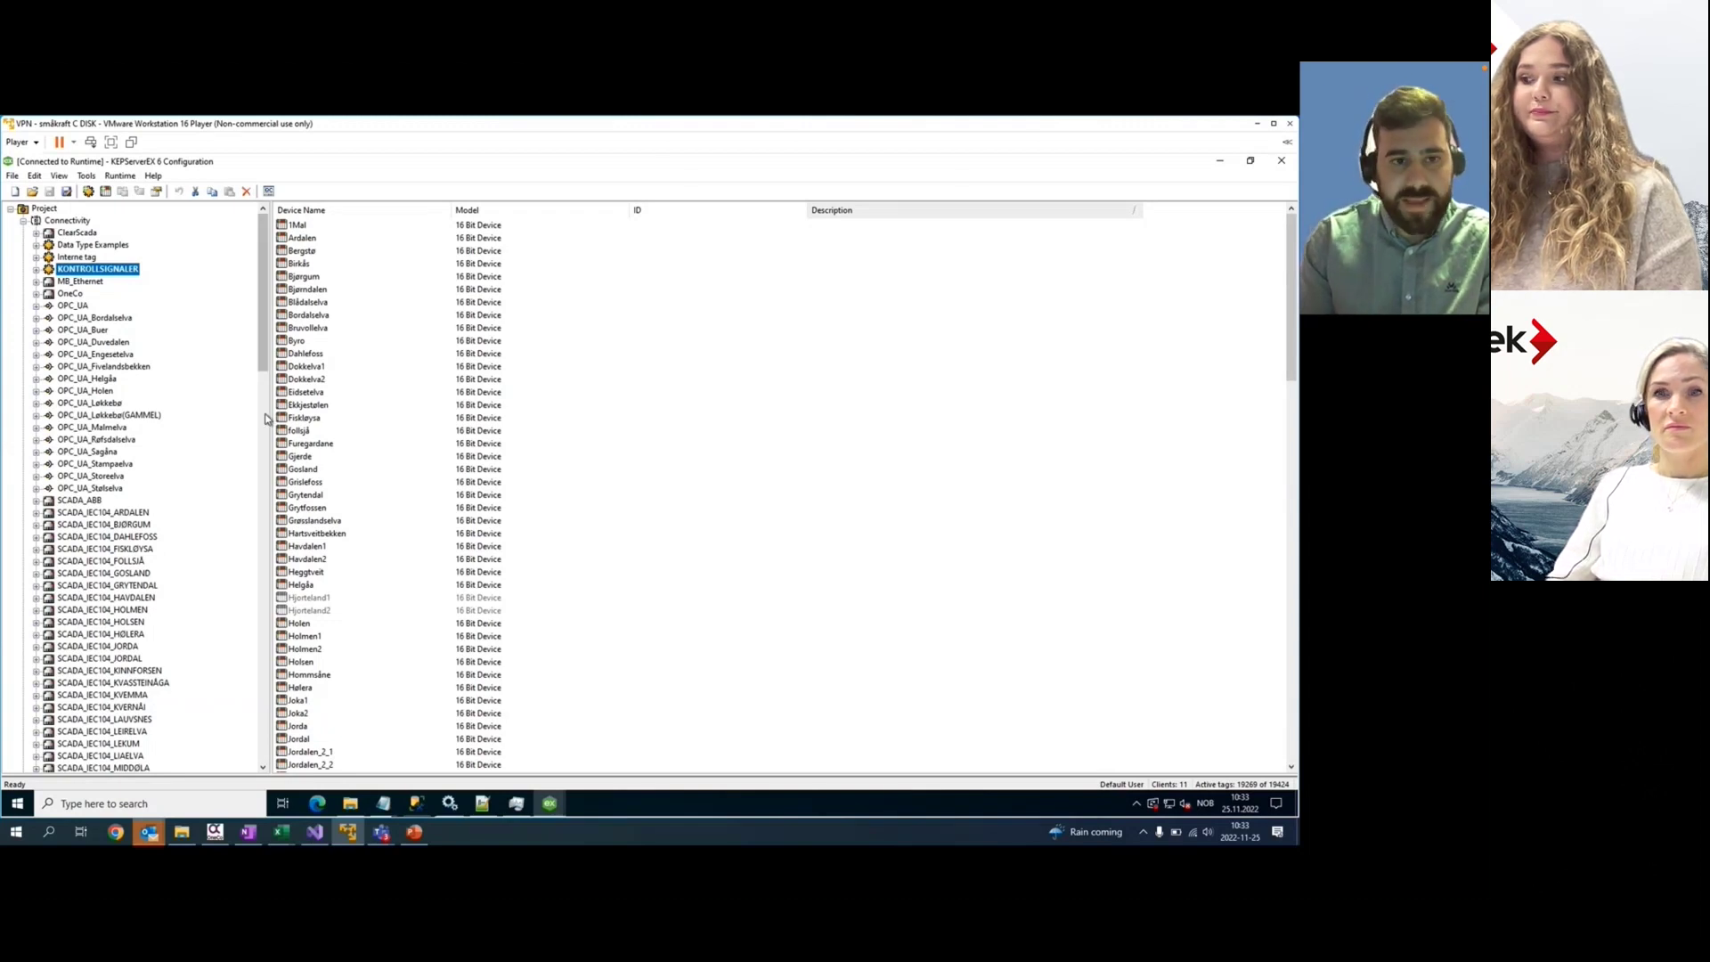
# Inspect the ARDALEN device's tag hierarchy under SCADA_IEC104_ARDALEN through DAM-D1, INNTAK and 24VDC, and collapse the channel
pyautogui.click(37, 514)
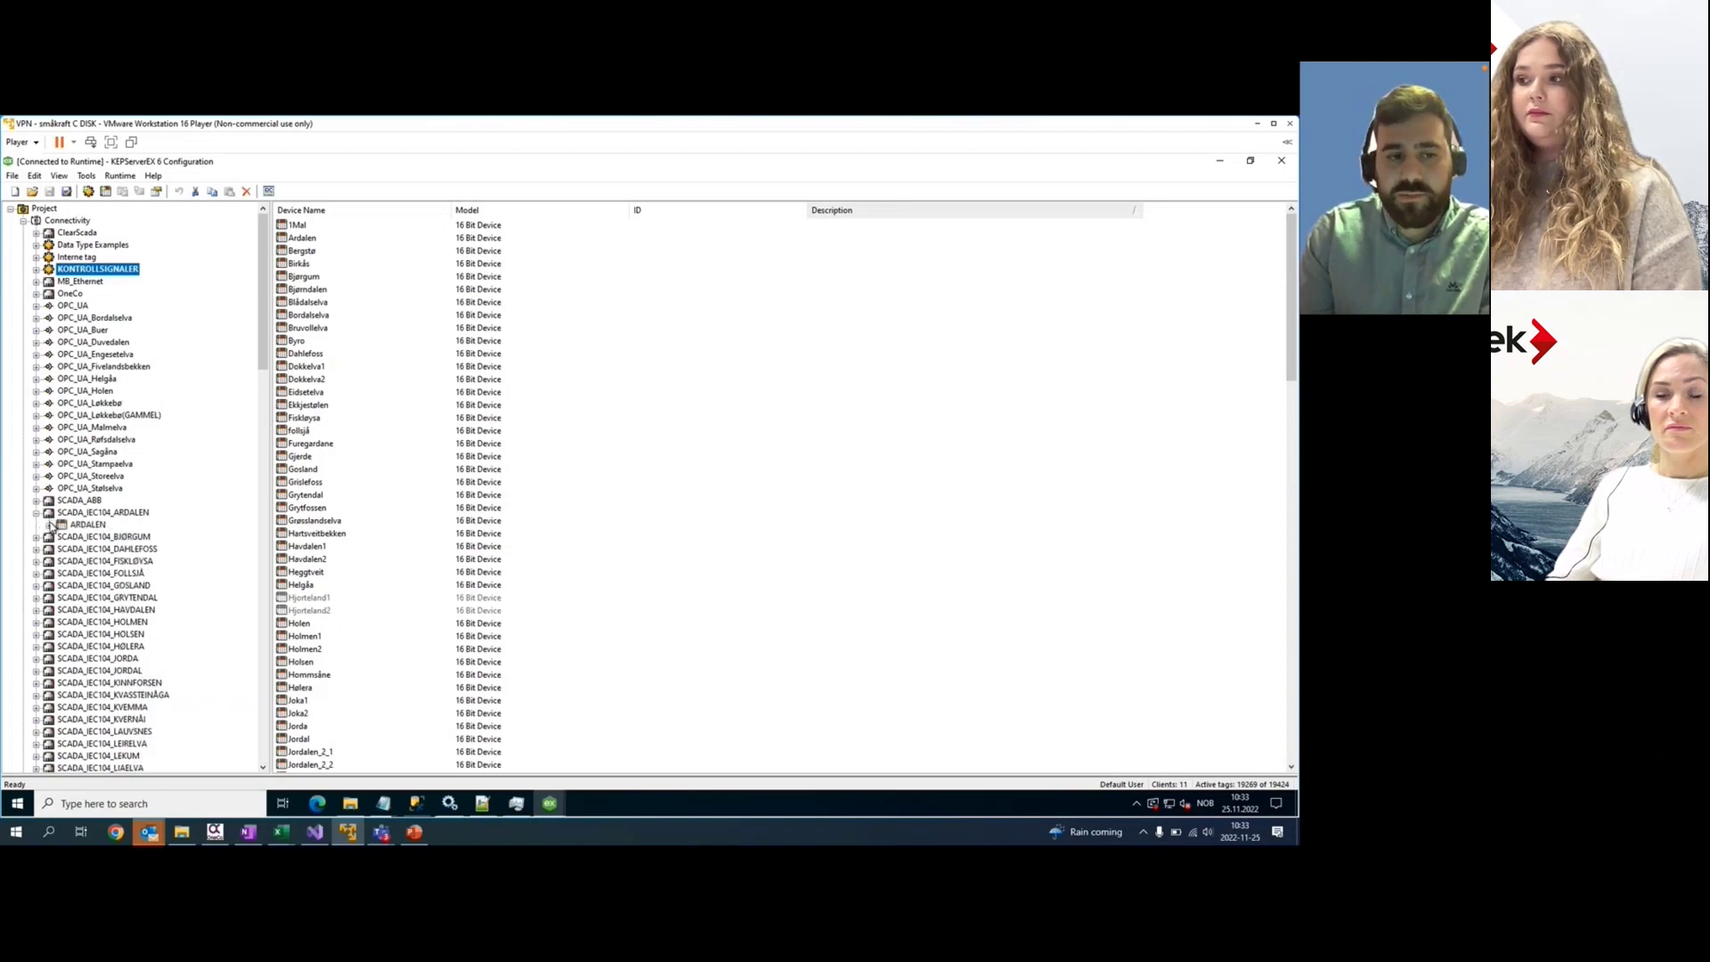
pyautogui.click(50, 525)
pyautogui.click(63, 538)
pyautogui.click(75, 550)
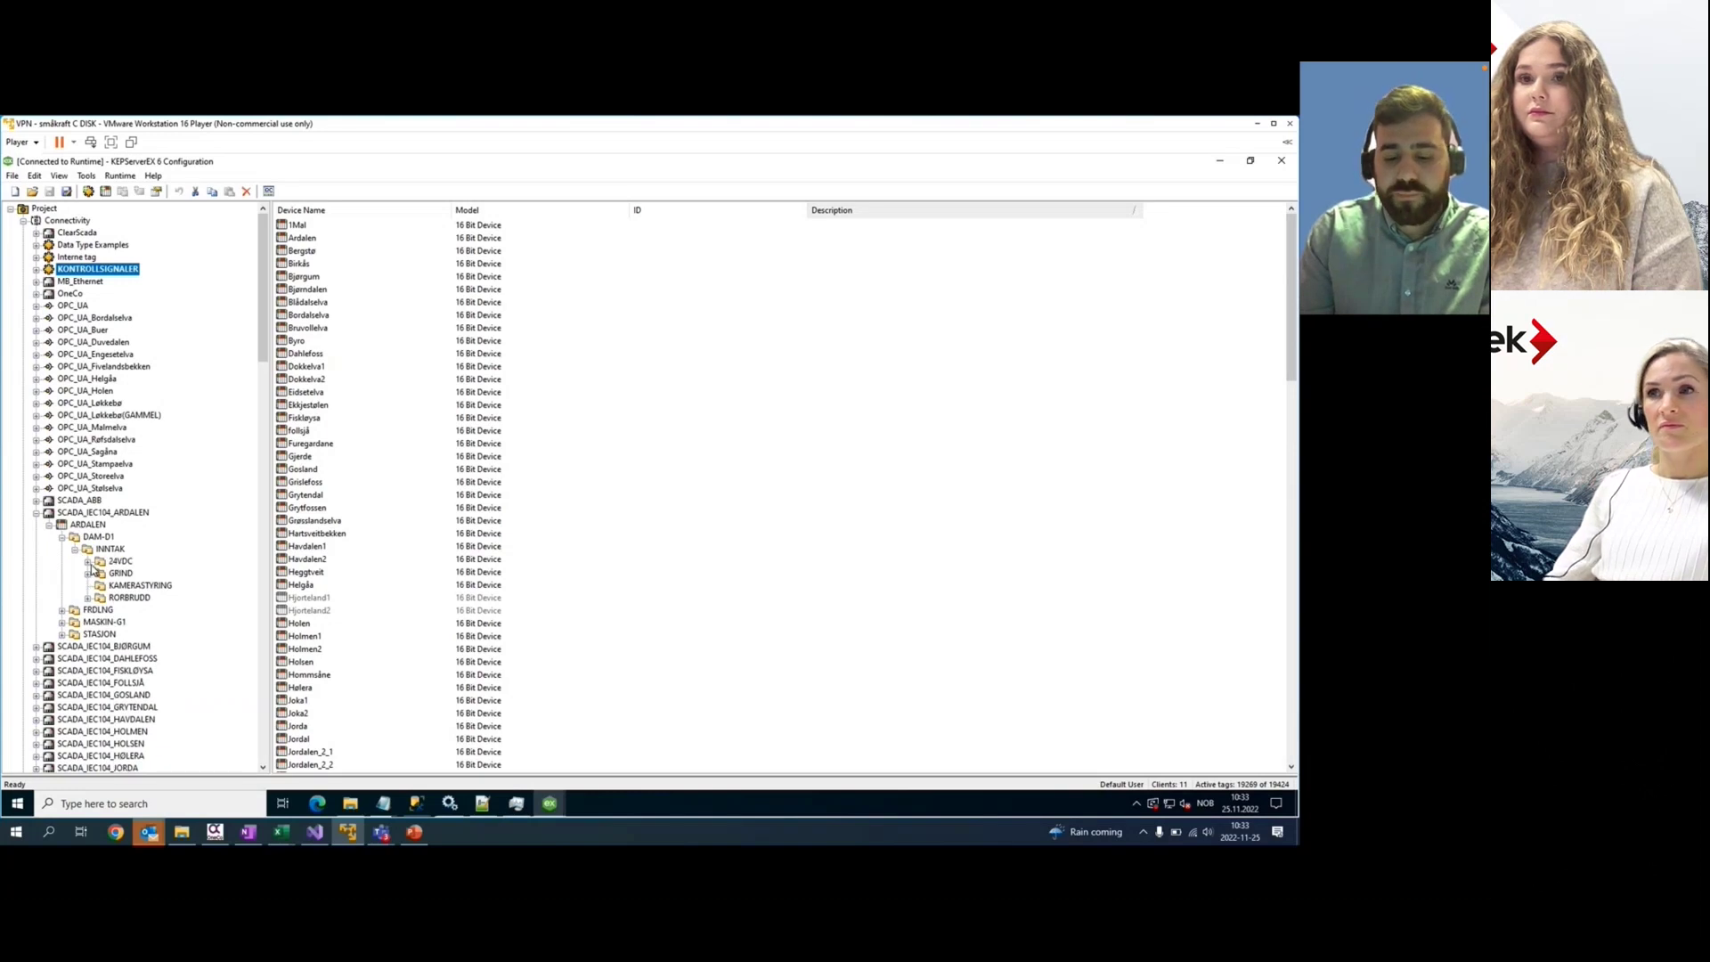
pyautogui.click(90, 563)
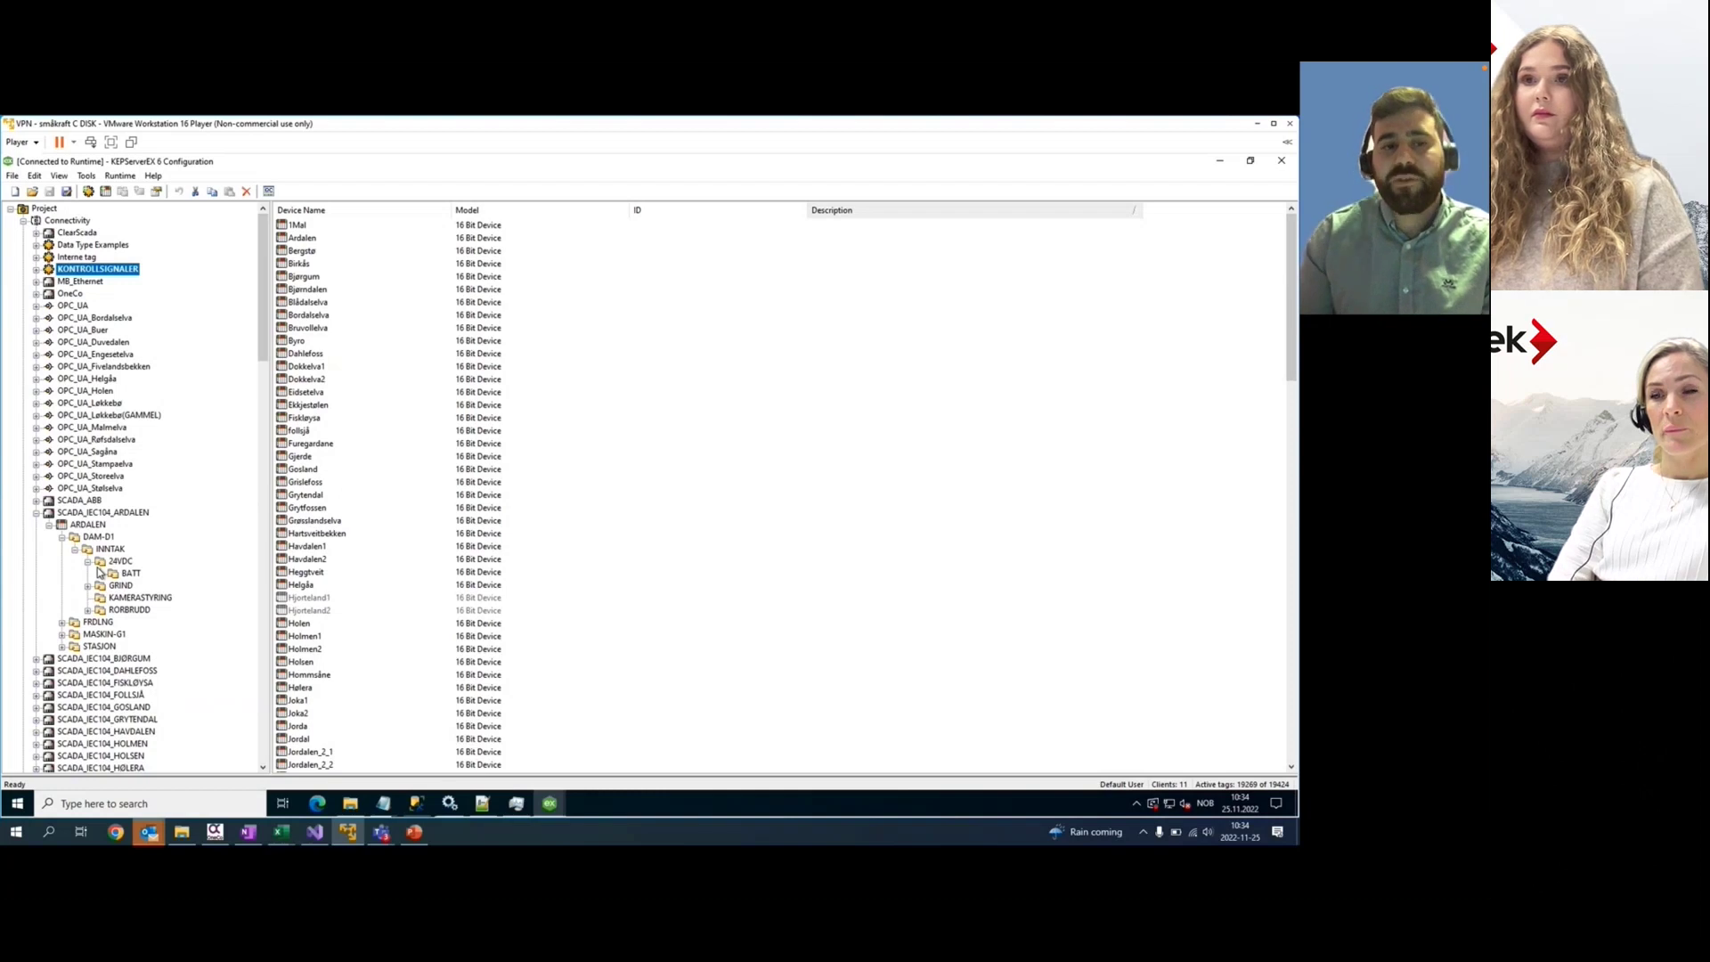
pyautogui.click(37, 513)
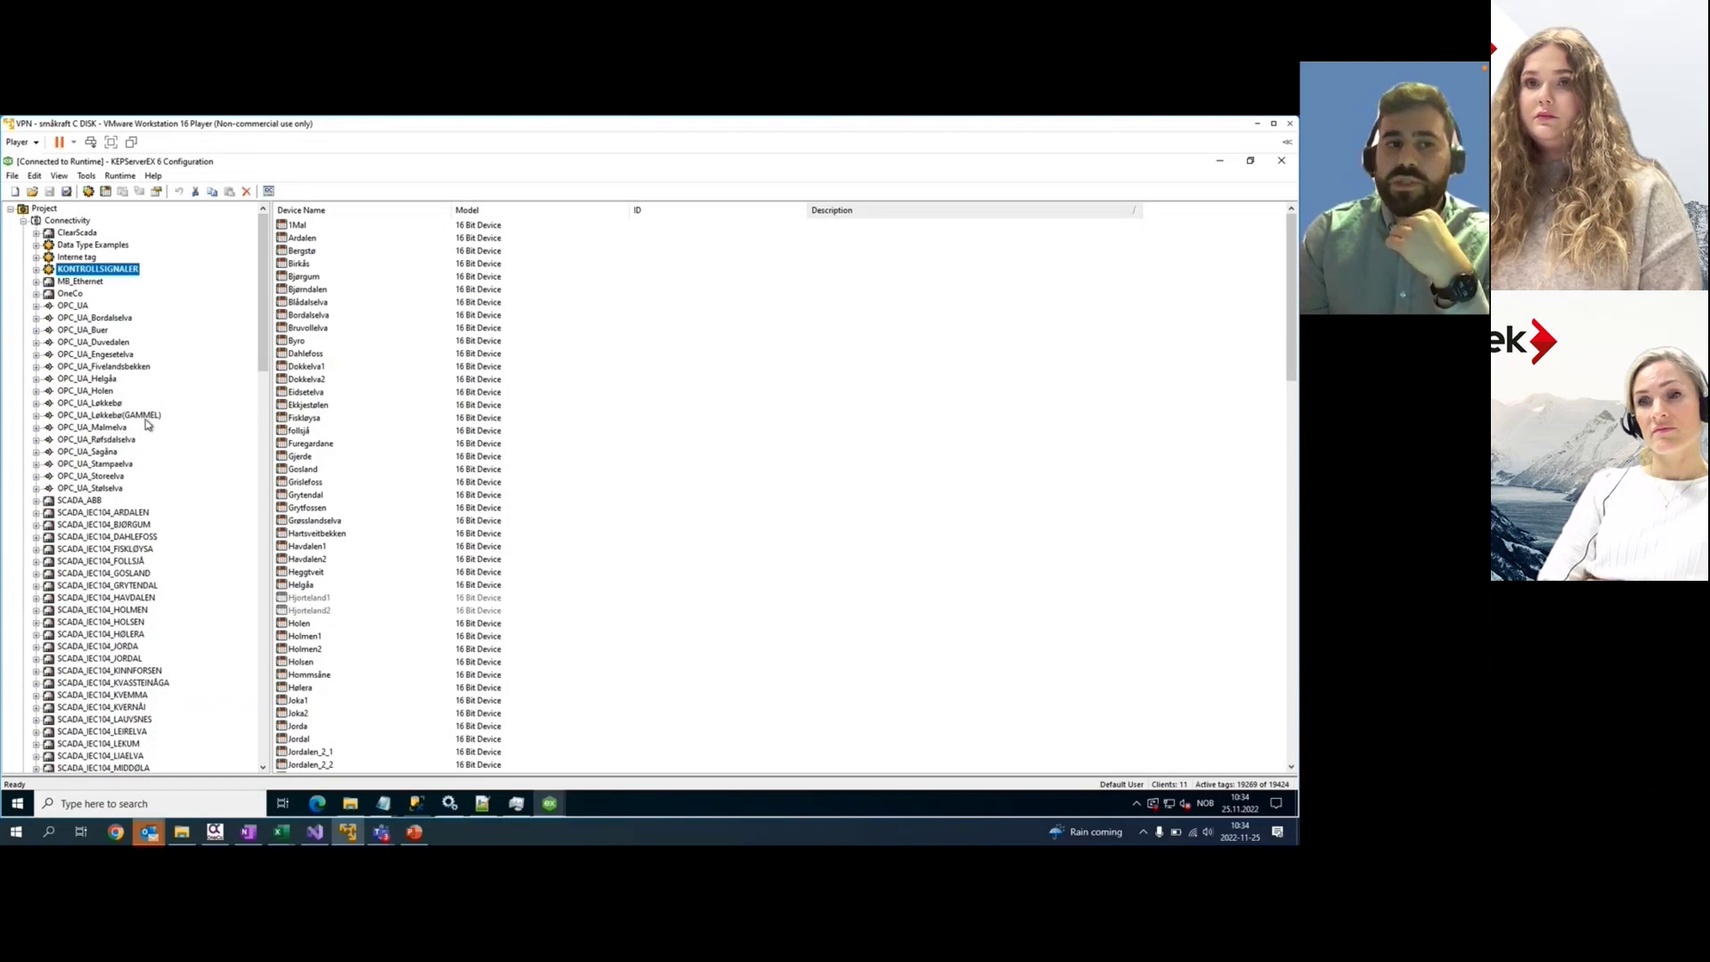
# Examine the SCADA command and setpoint tags of the 1Mal device under KONTROLLSIGNALER, and collapse the channel
pyautogui.click(37, 269)
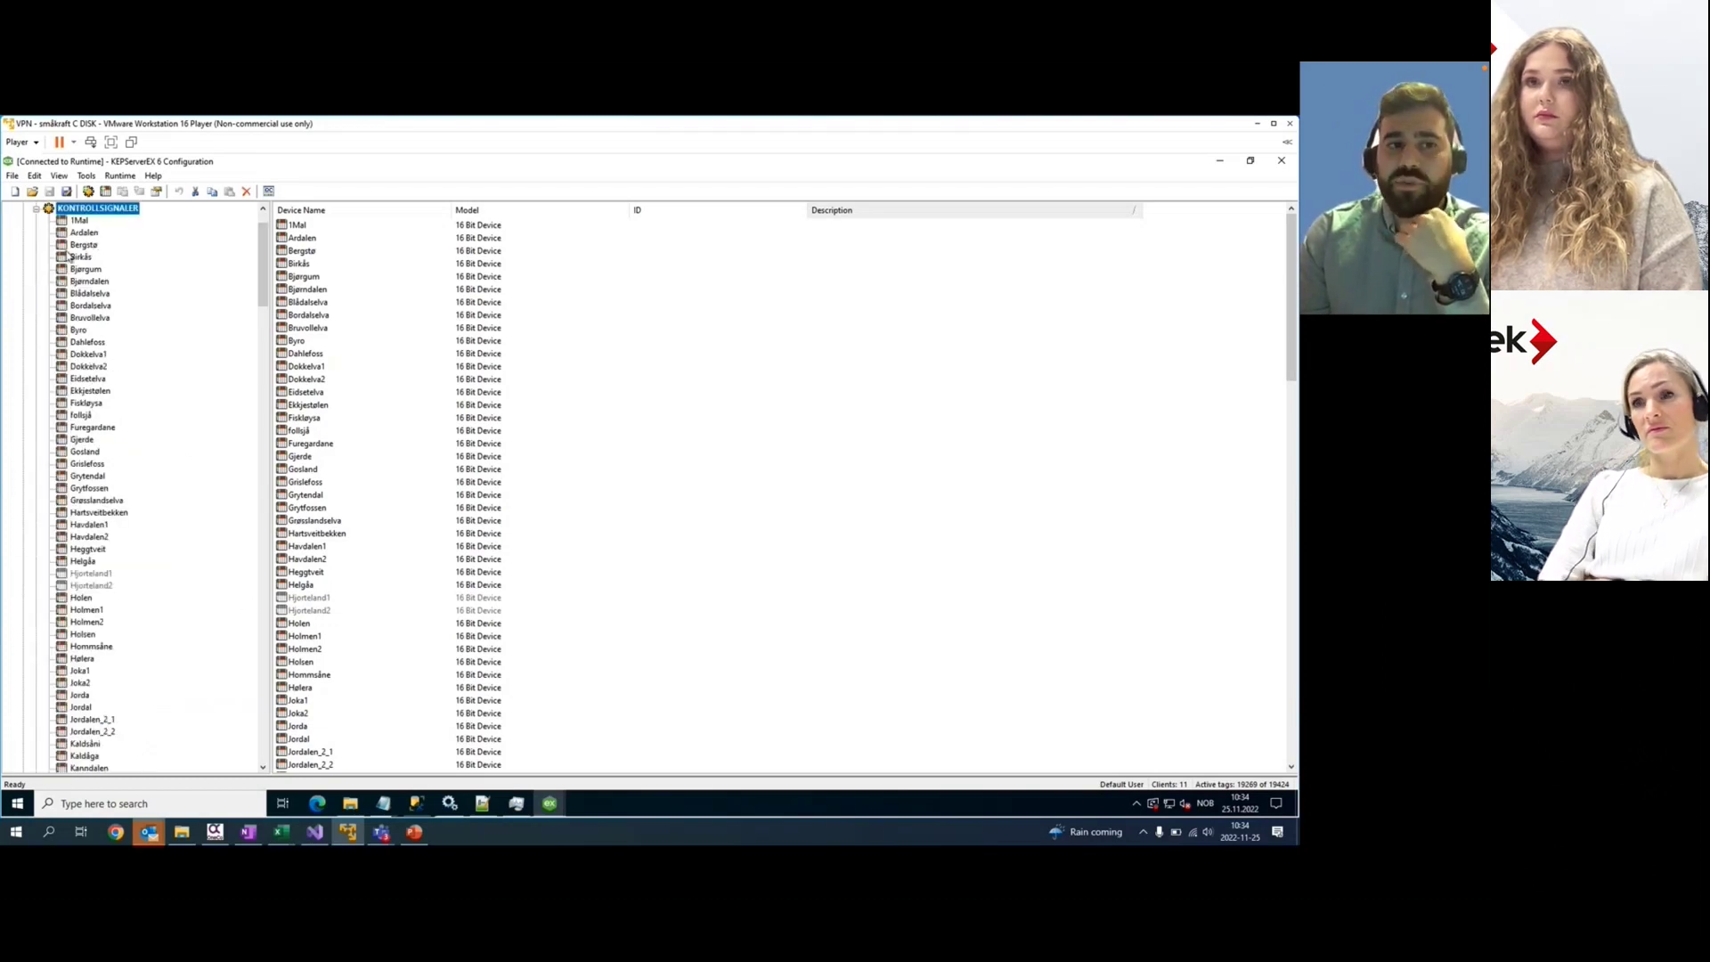
pyautogui.click(76, 221)
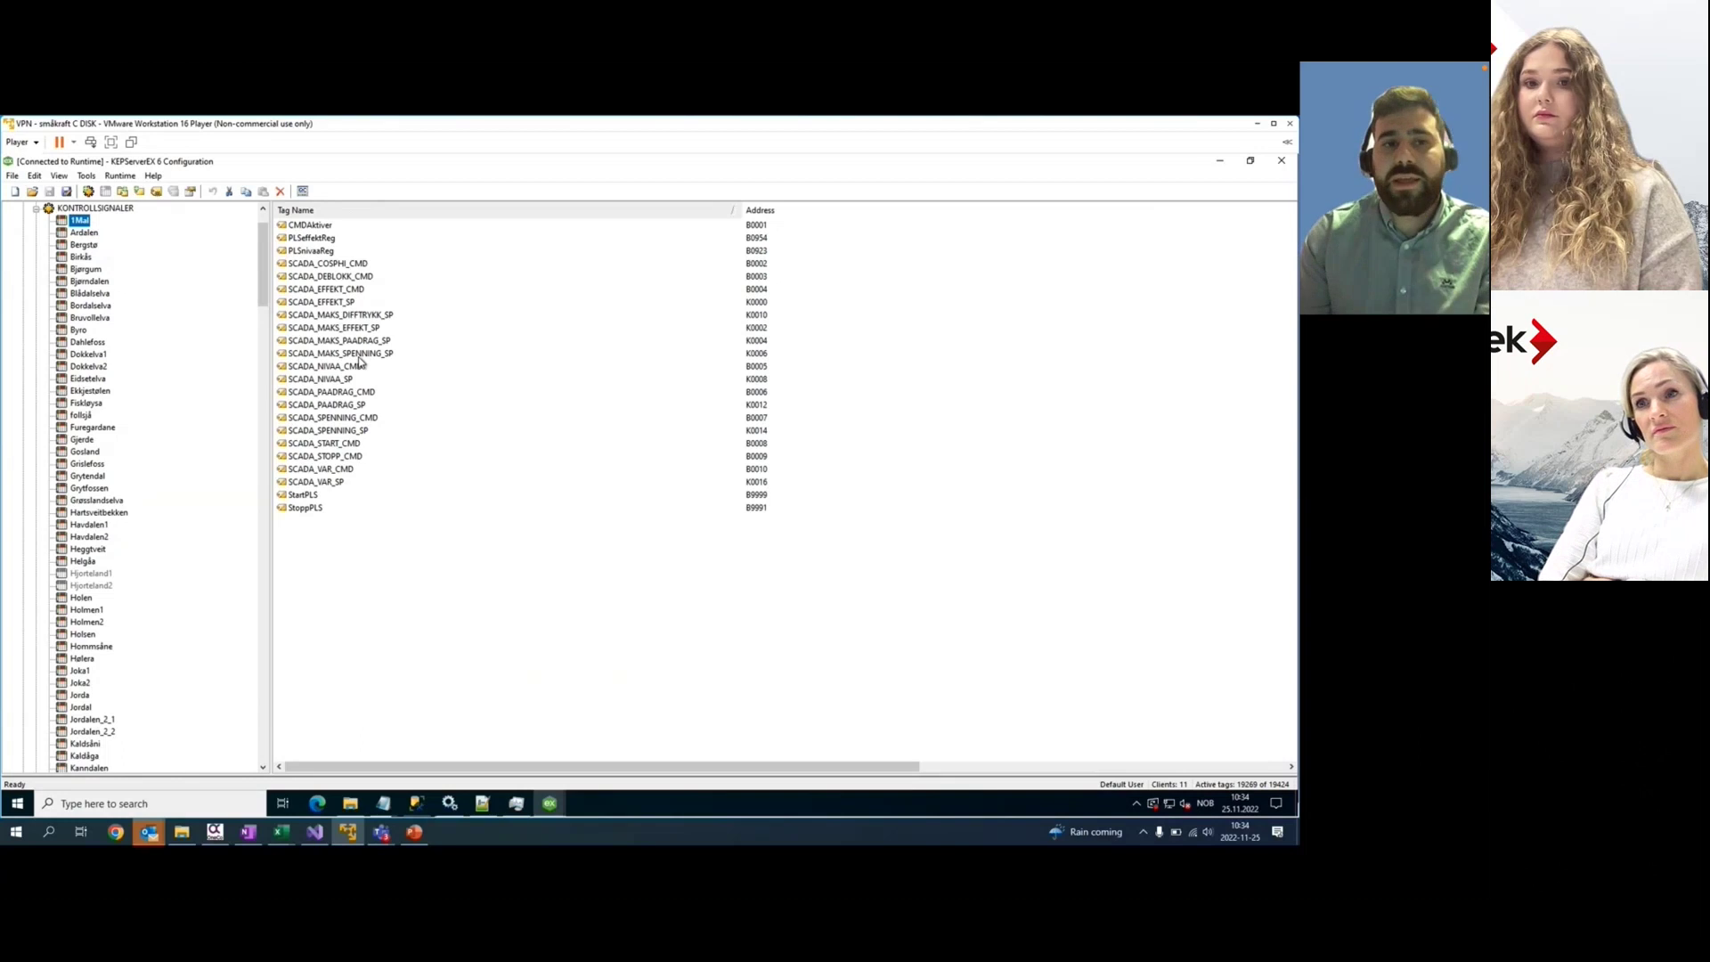
pyautogui.click(348, 263)
pyautogui.click(342, 277)
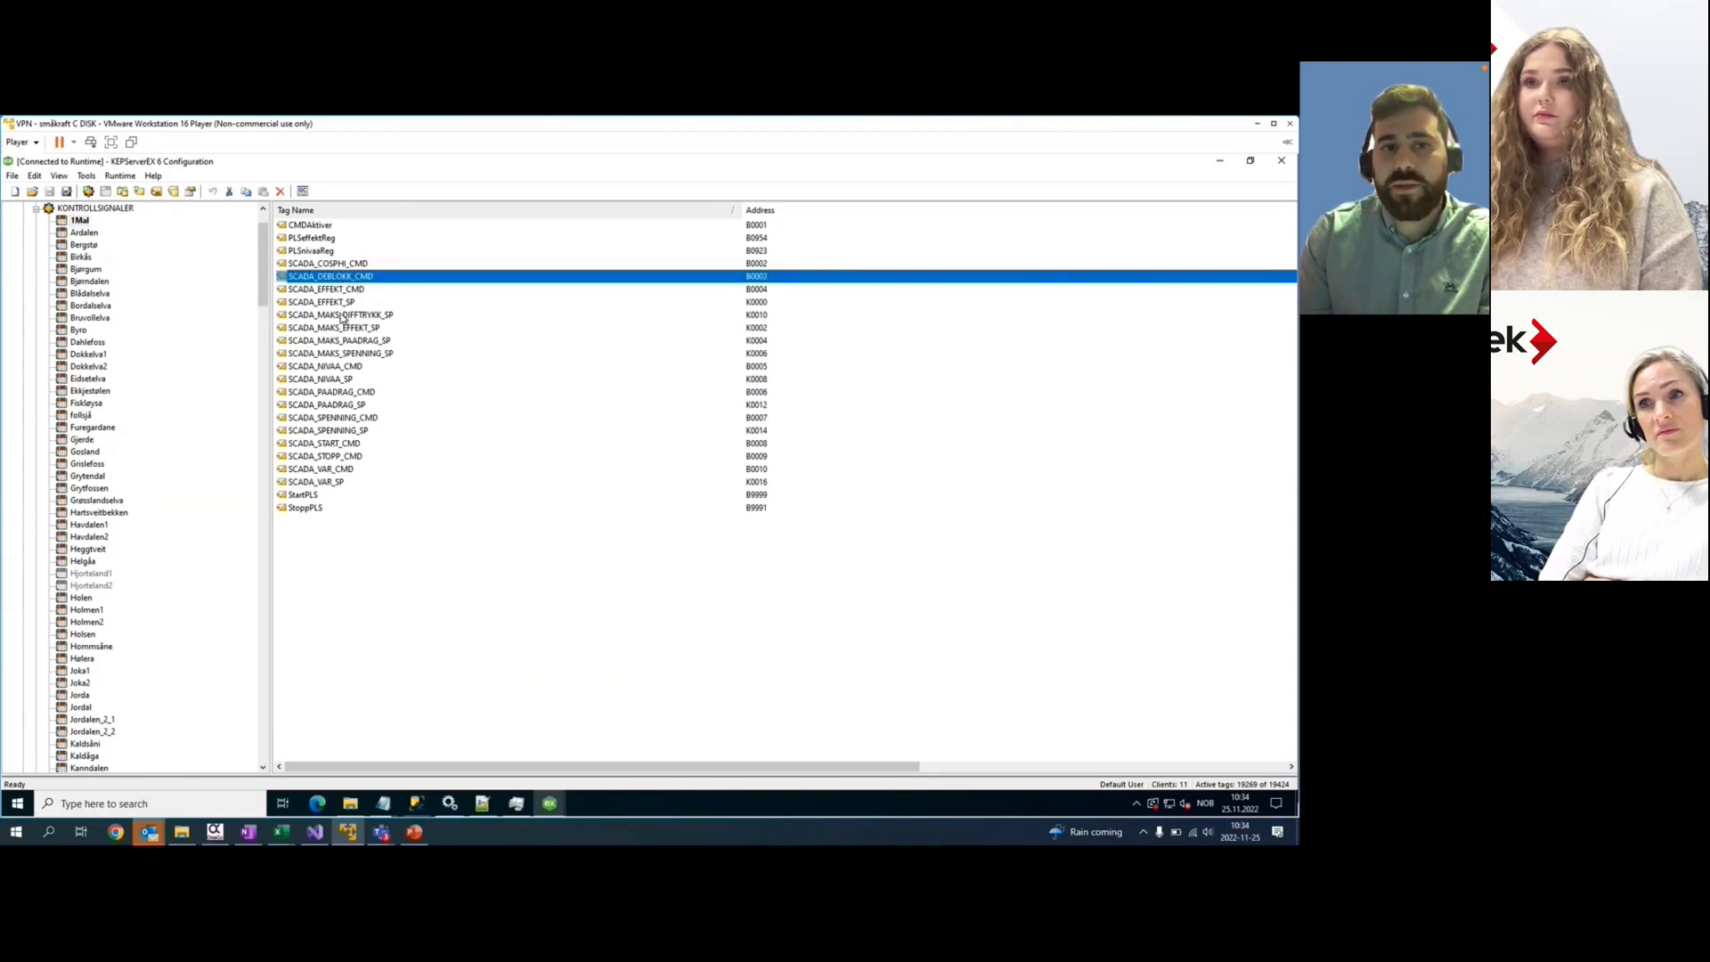
pyautogui.click(338, 290)
pyautogui.click(335, 304)
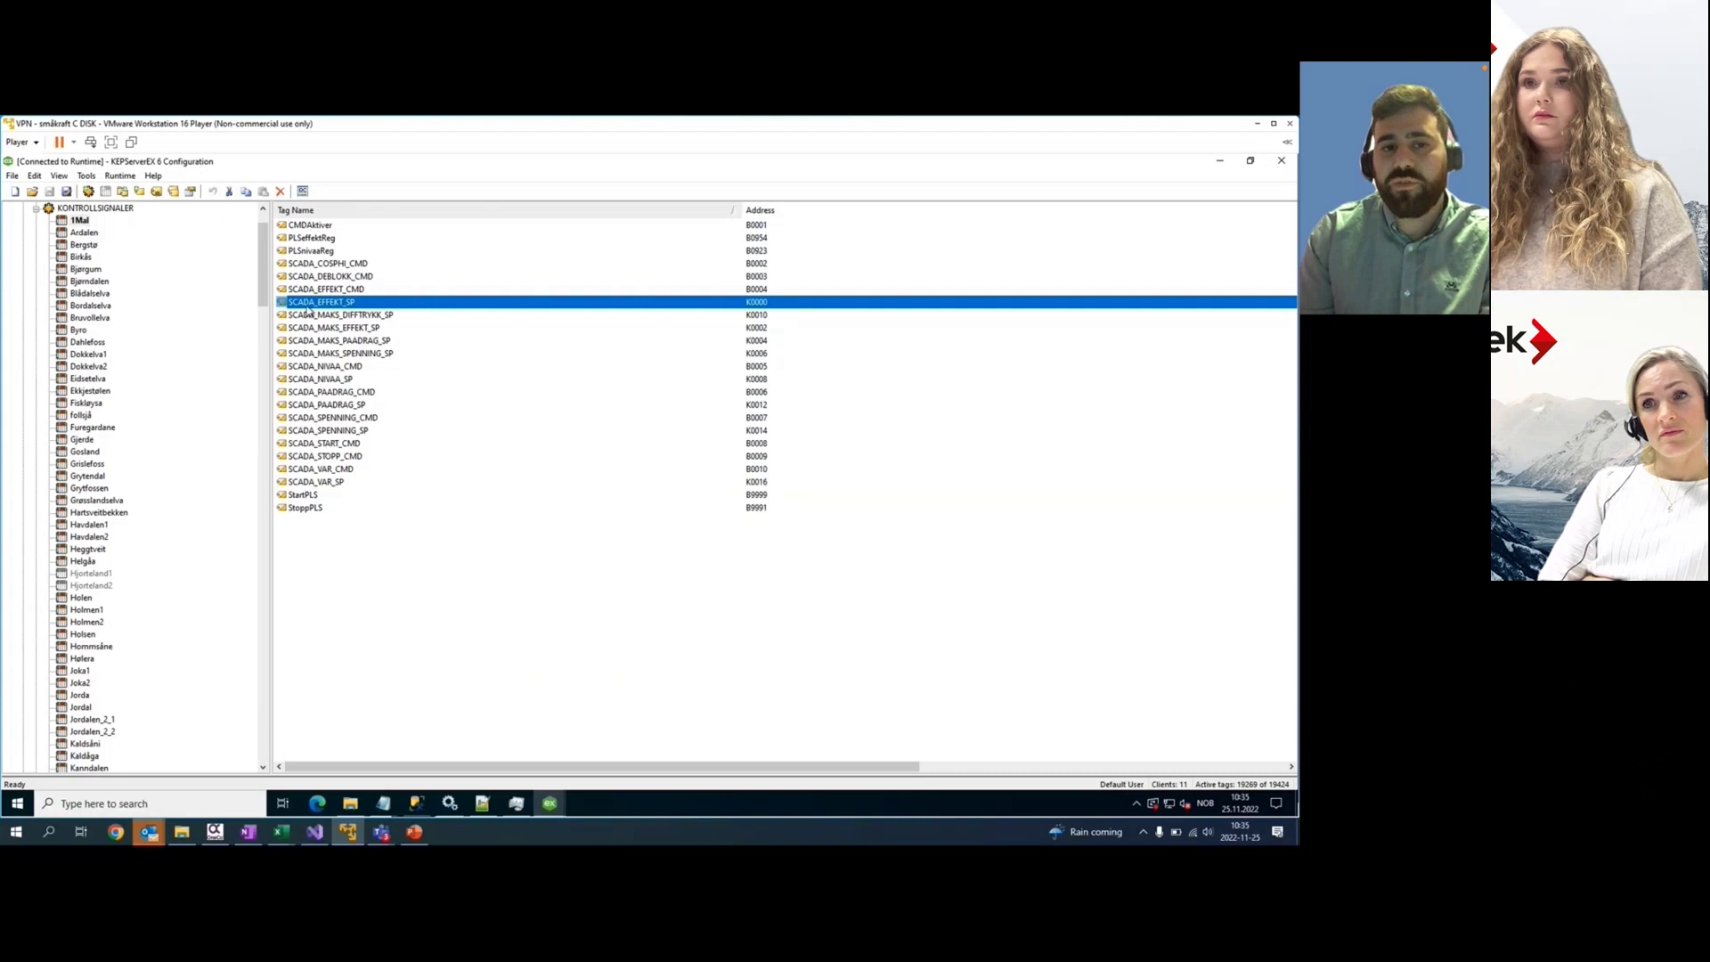
pyautogui.press('Up')
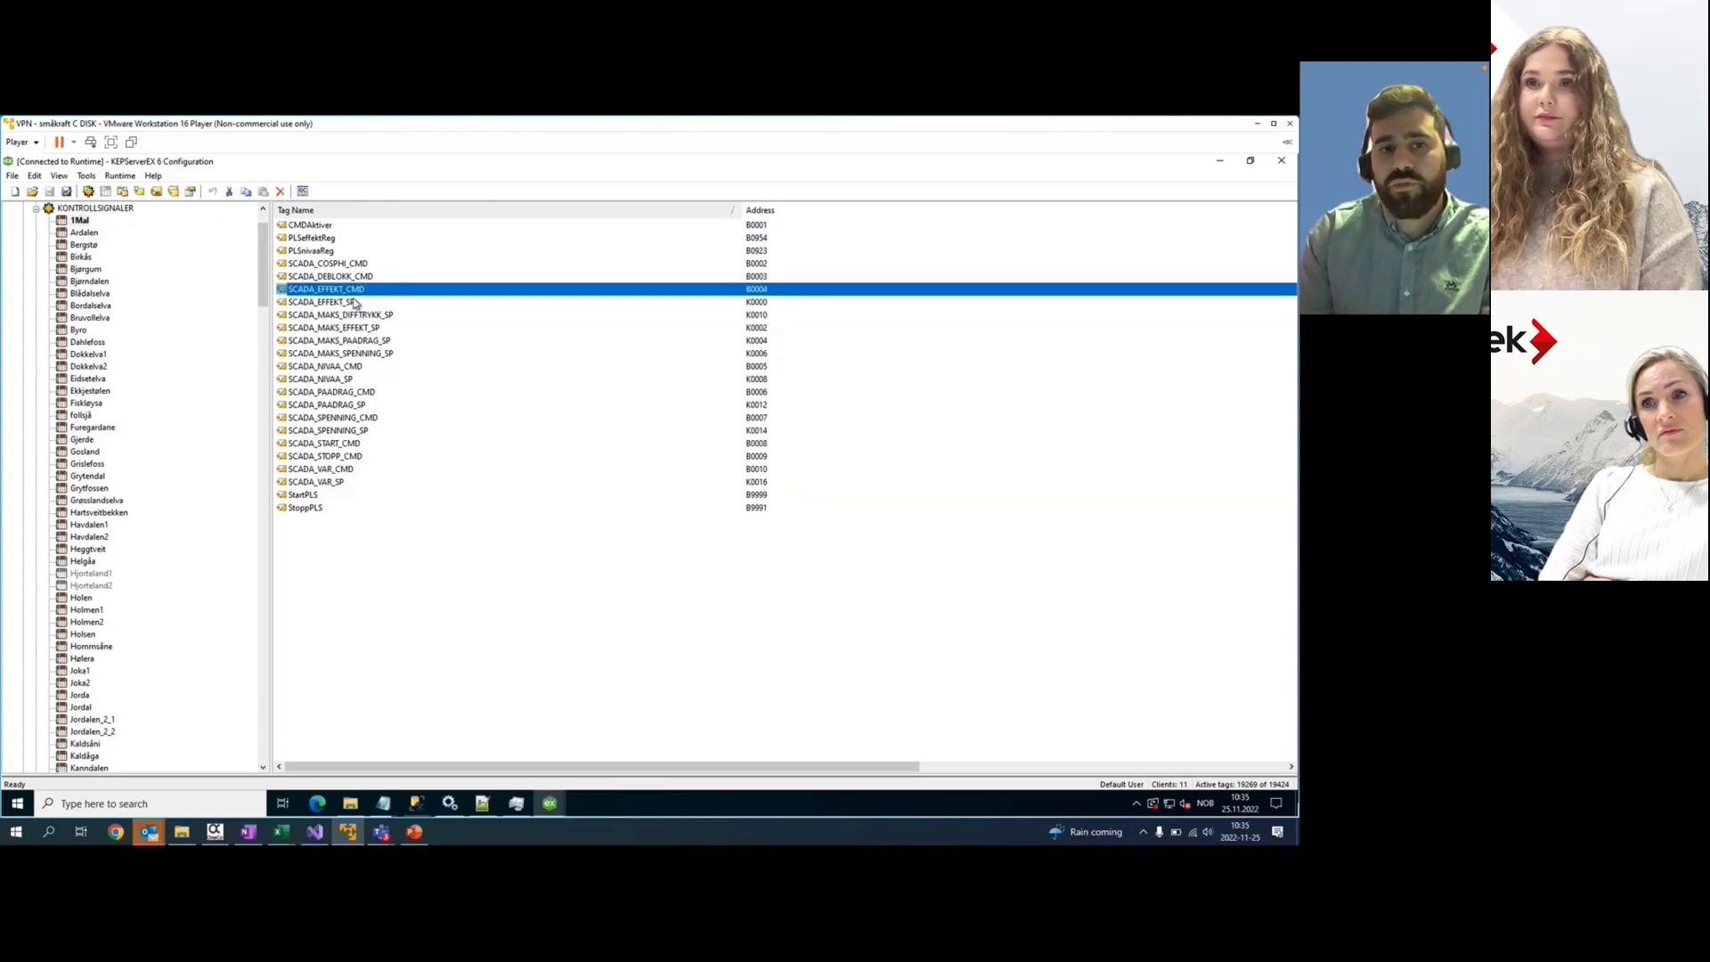
pyautogui.doubleClick(85, 209)
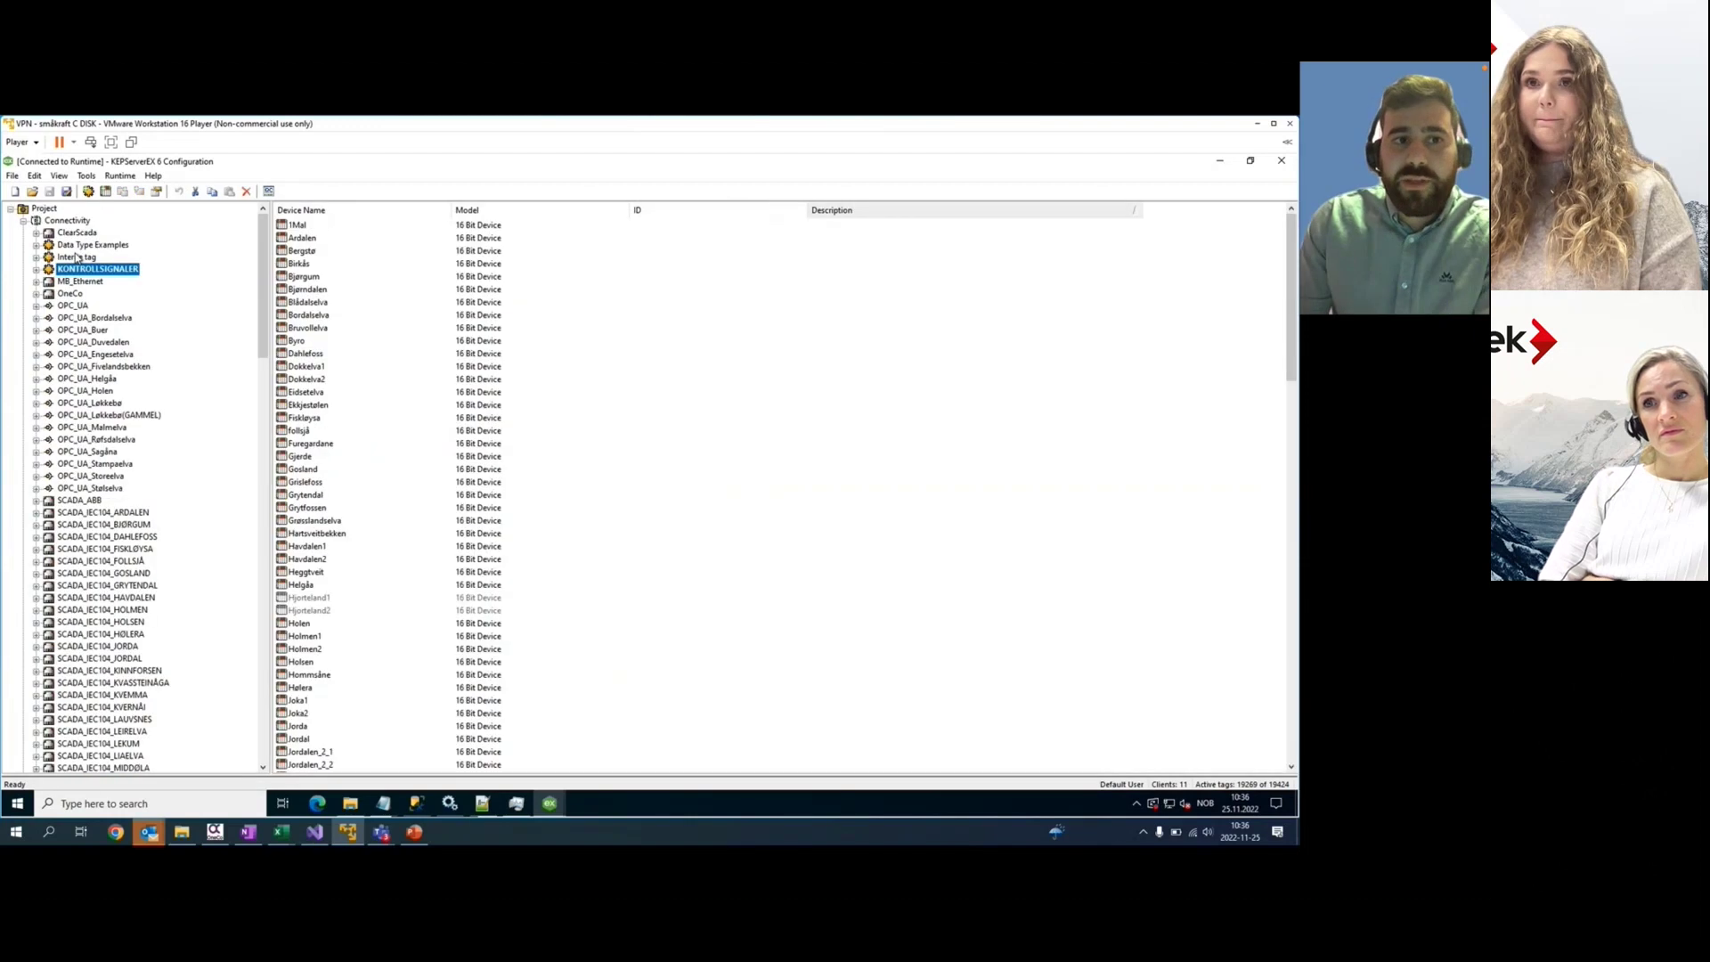
# Inspect the subgroups of the 1mal template group under Advanced Tags, and collapse the group
pyautogui.click(37, 270)
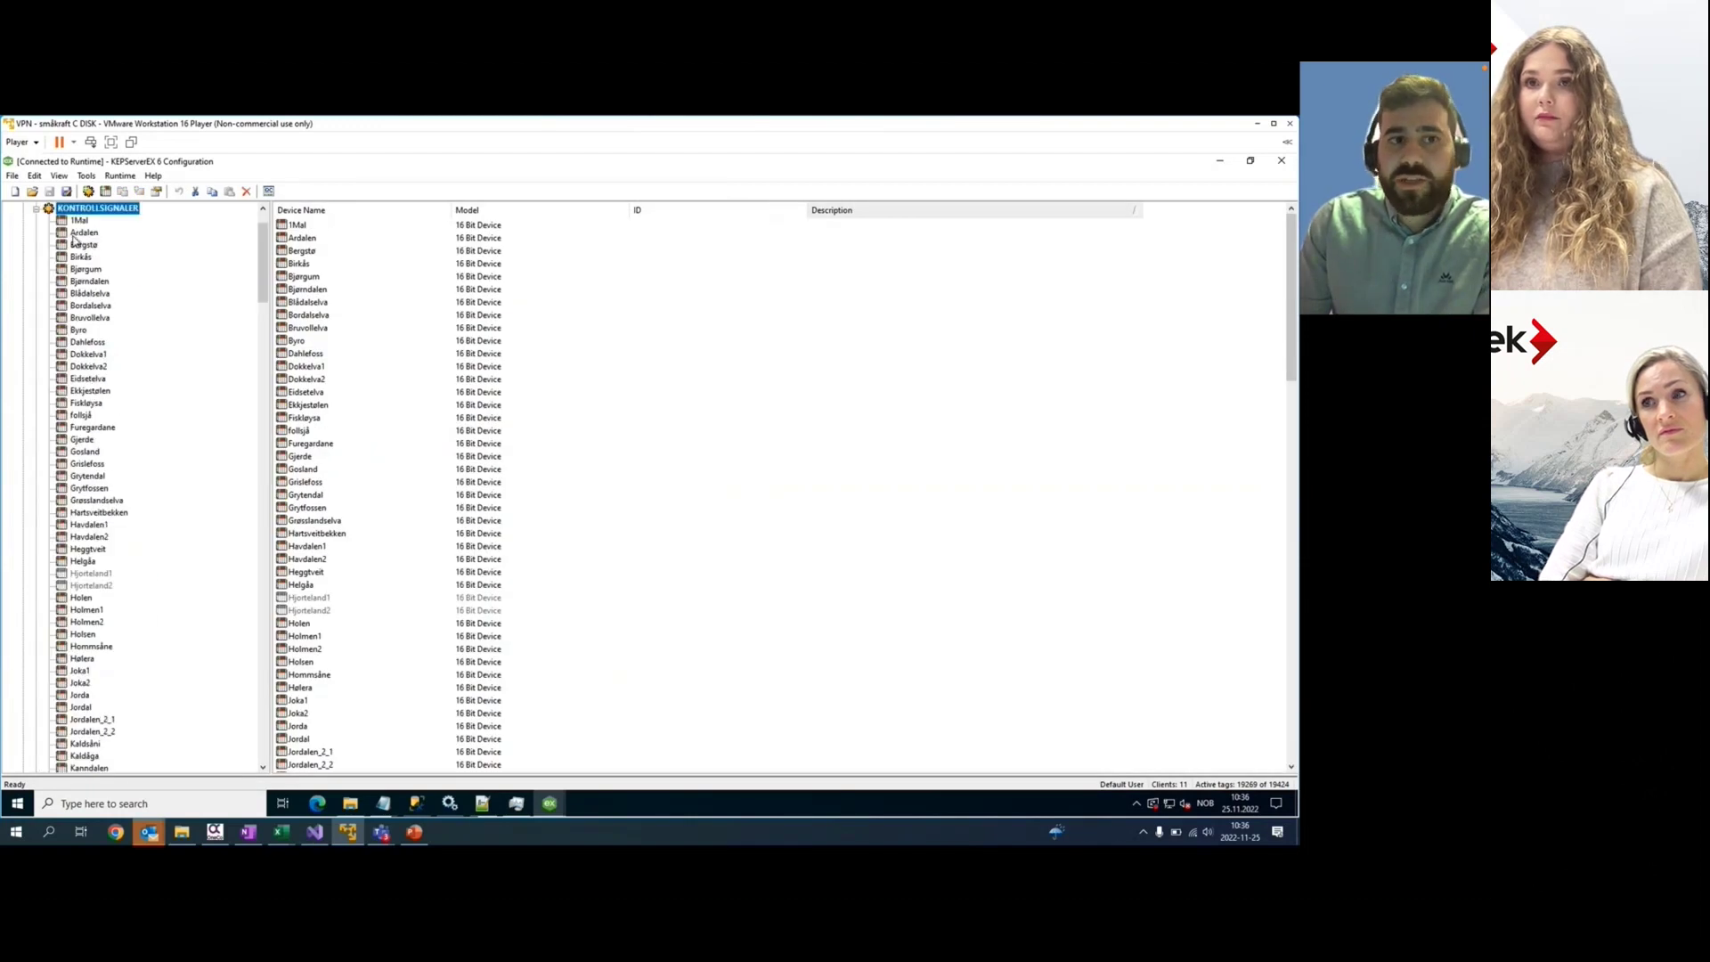
pyautogui.click(36, 208)
pyautogui.scroll(-10, 79, 497)
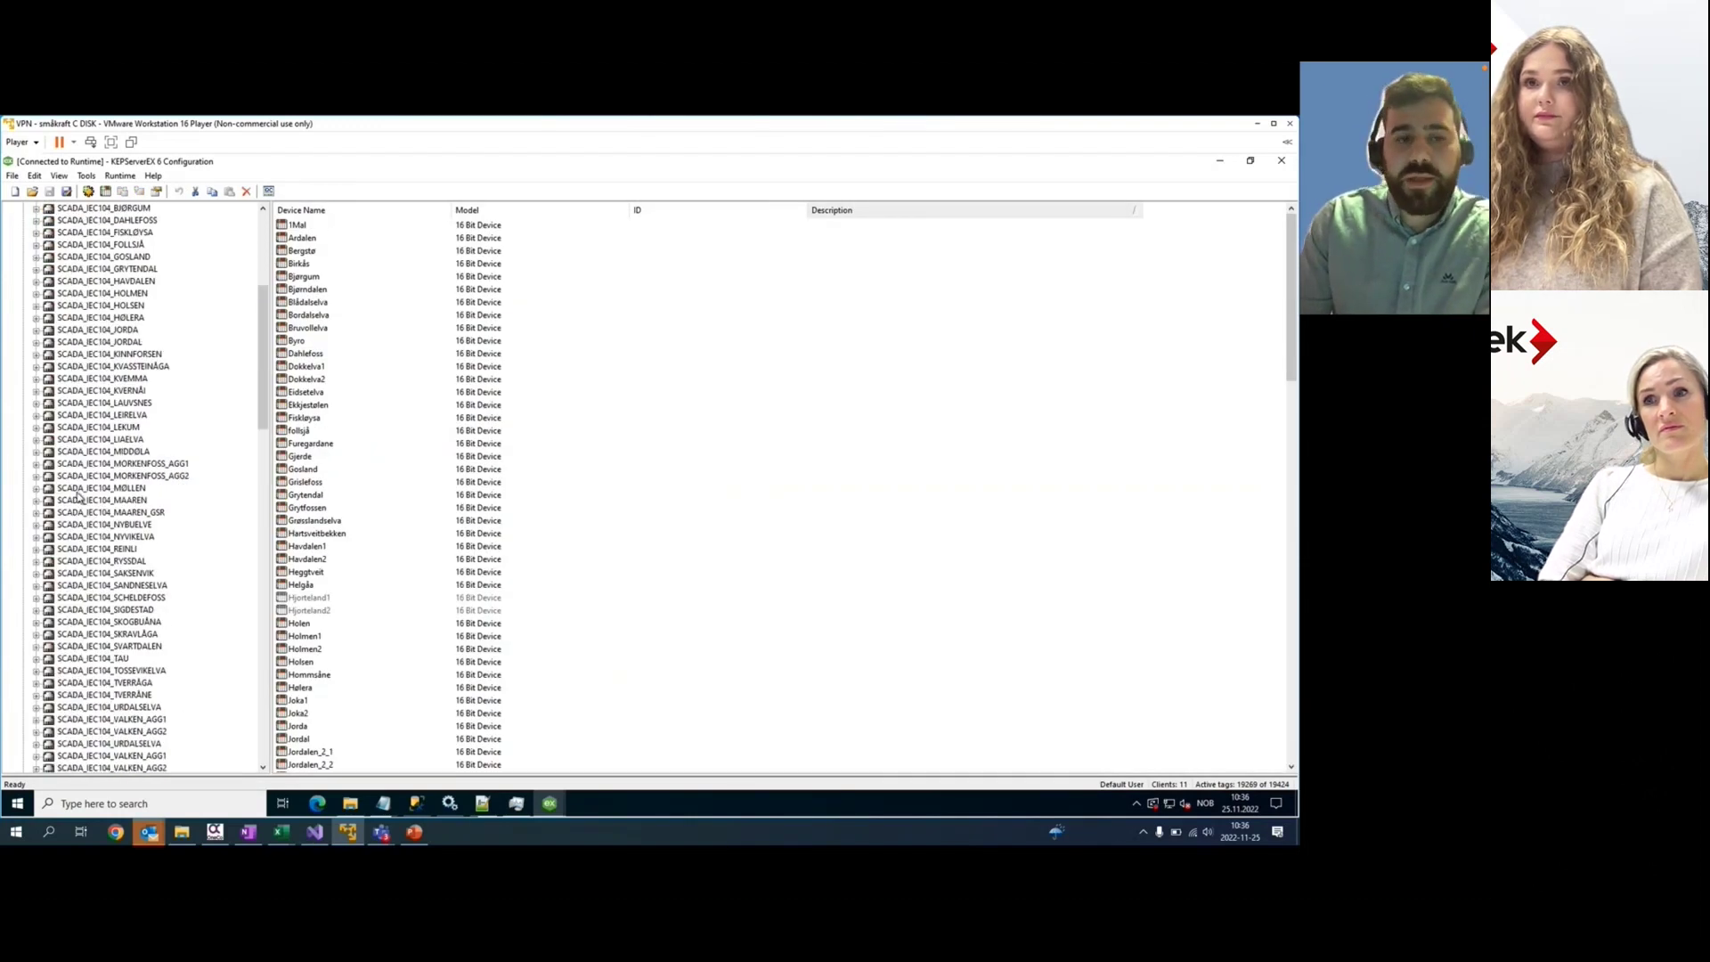
pyautogui.scroll(-15, 79, 497)
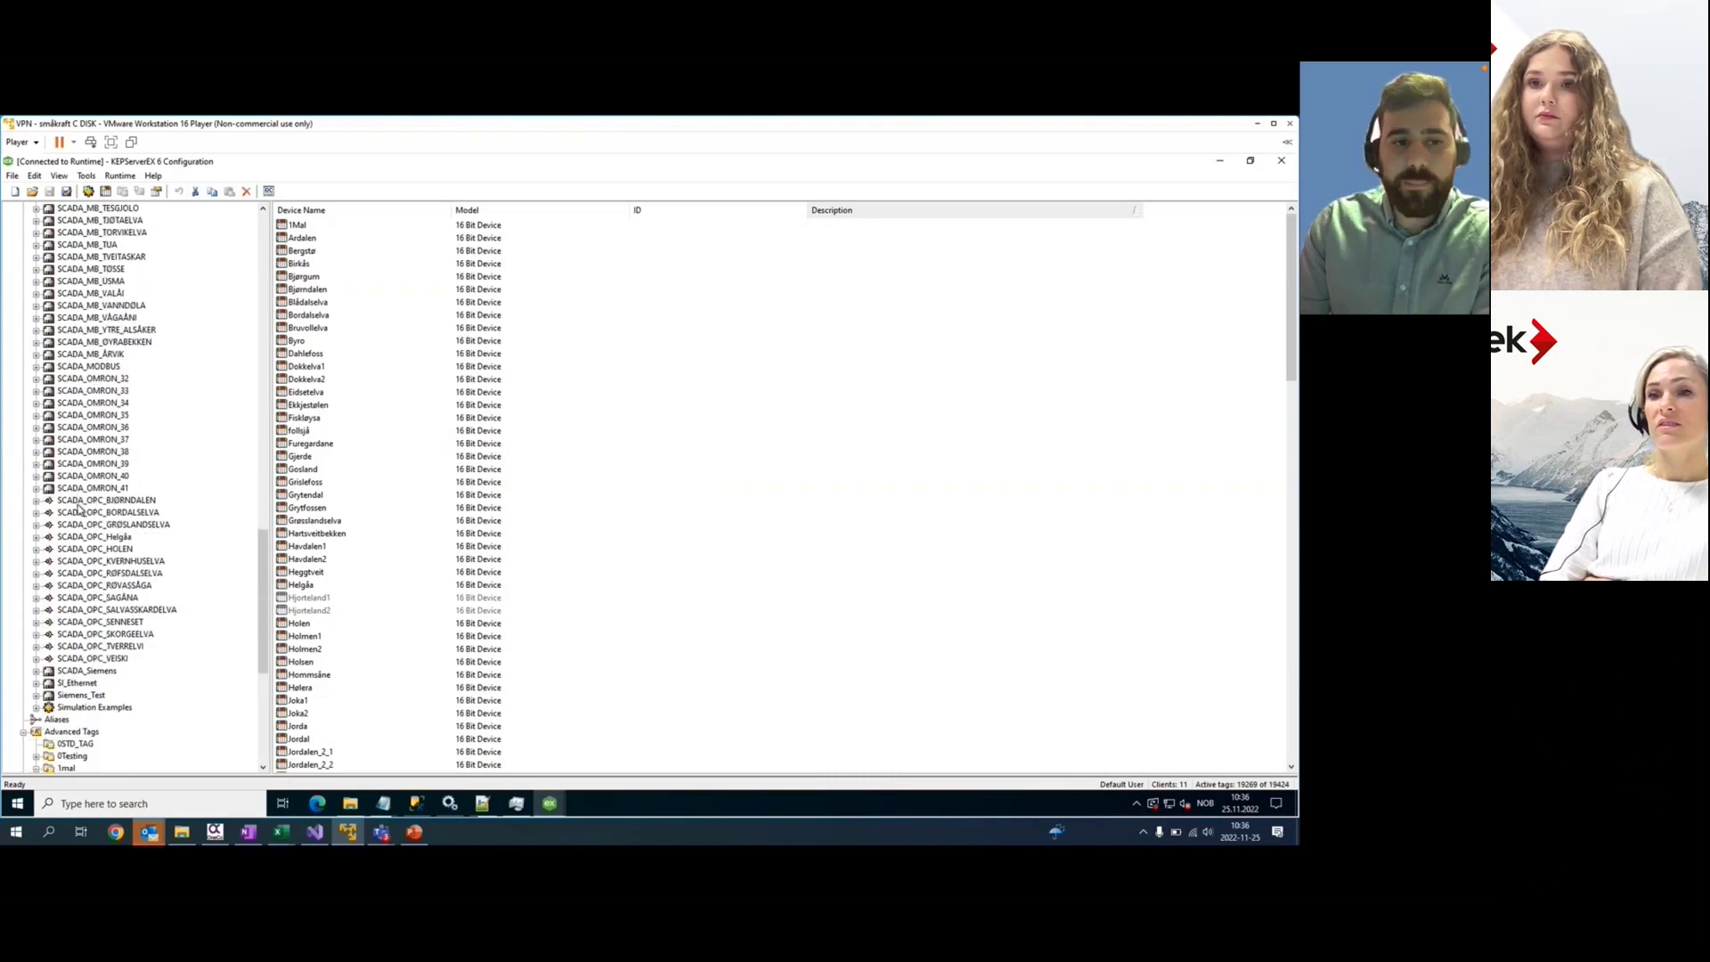
pyautogui.scroll(-4, 72, 653)
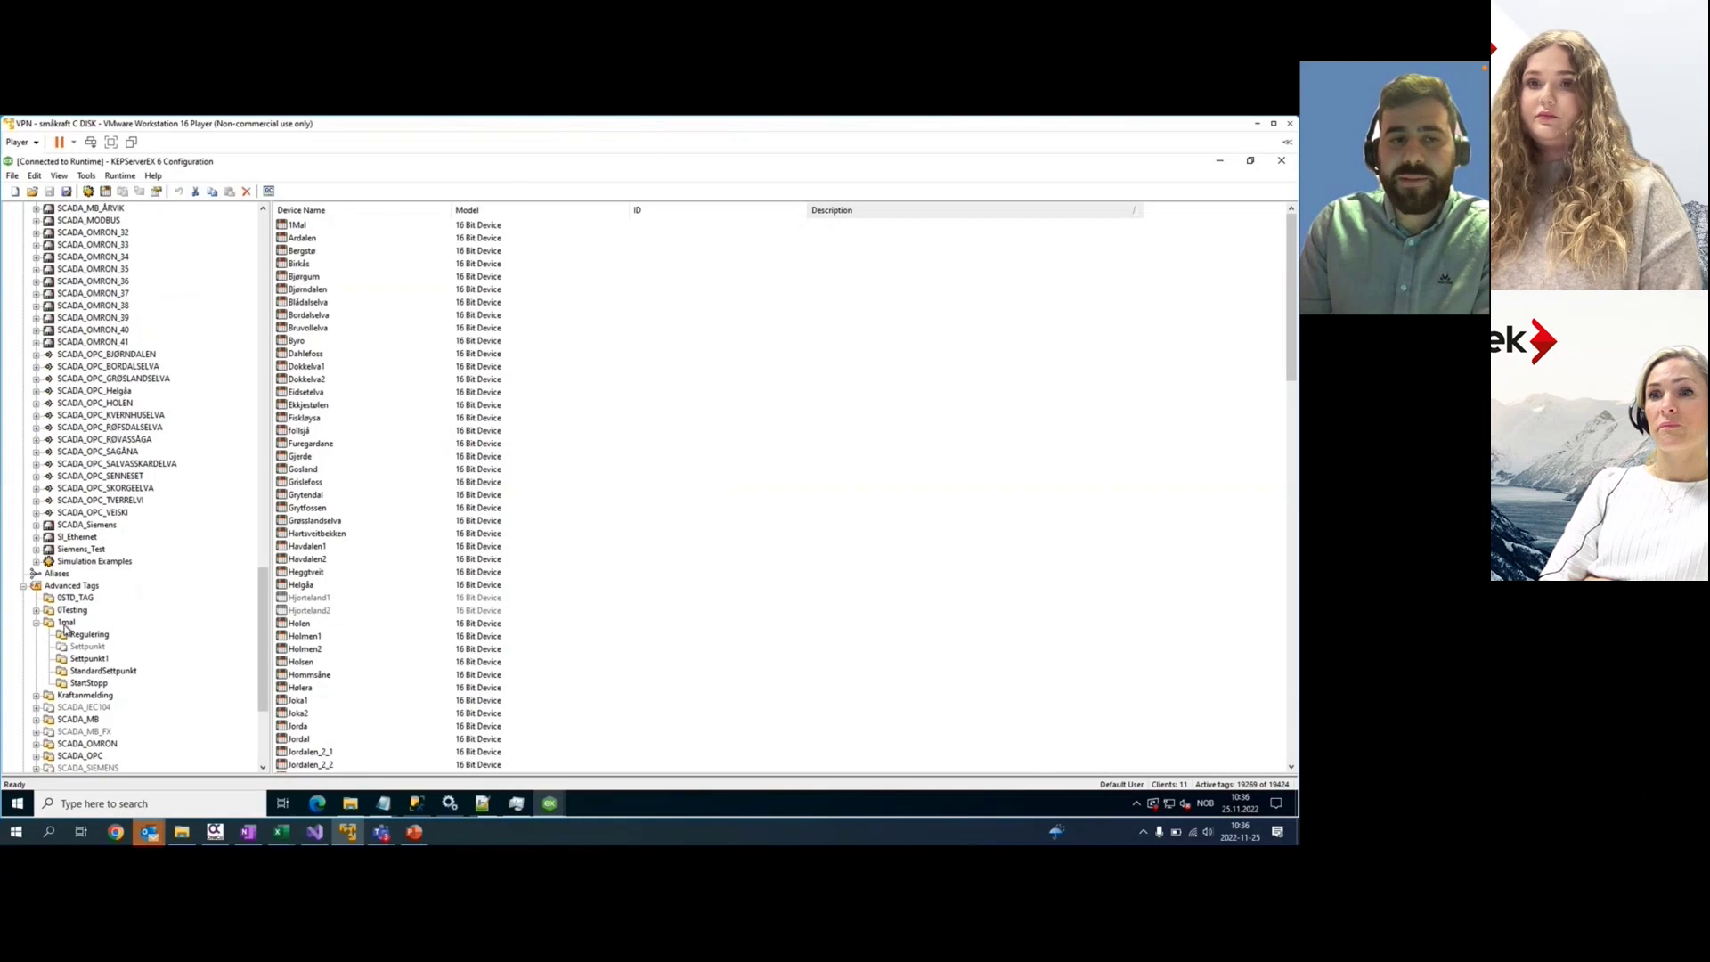
pyautogui.click(153, 176)
pyautogui.click(212, 613)
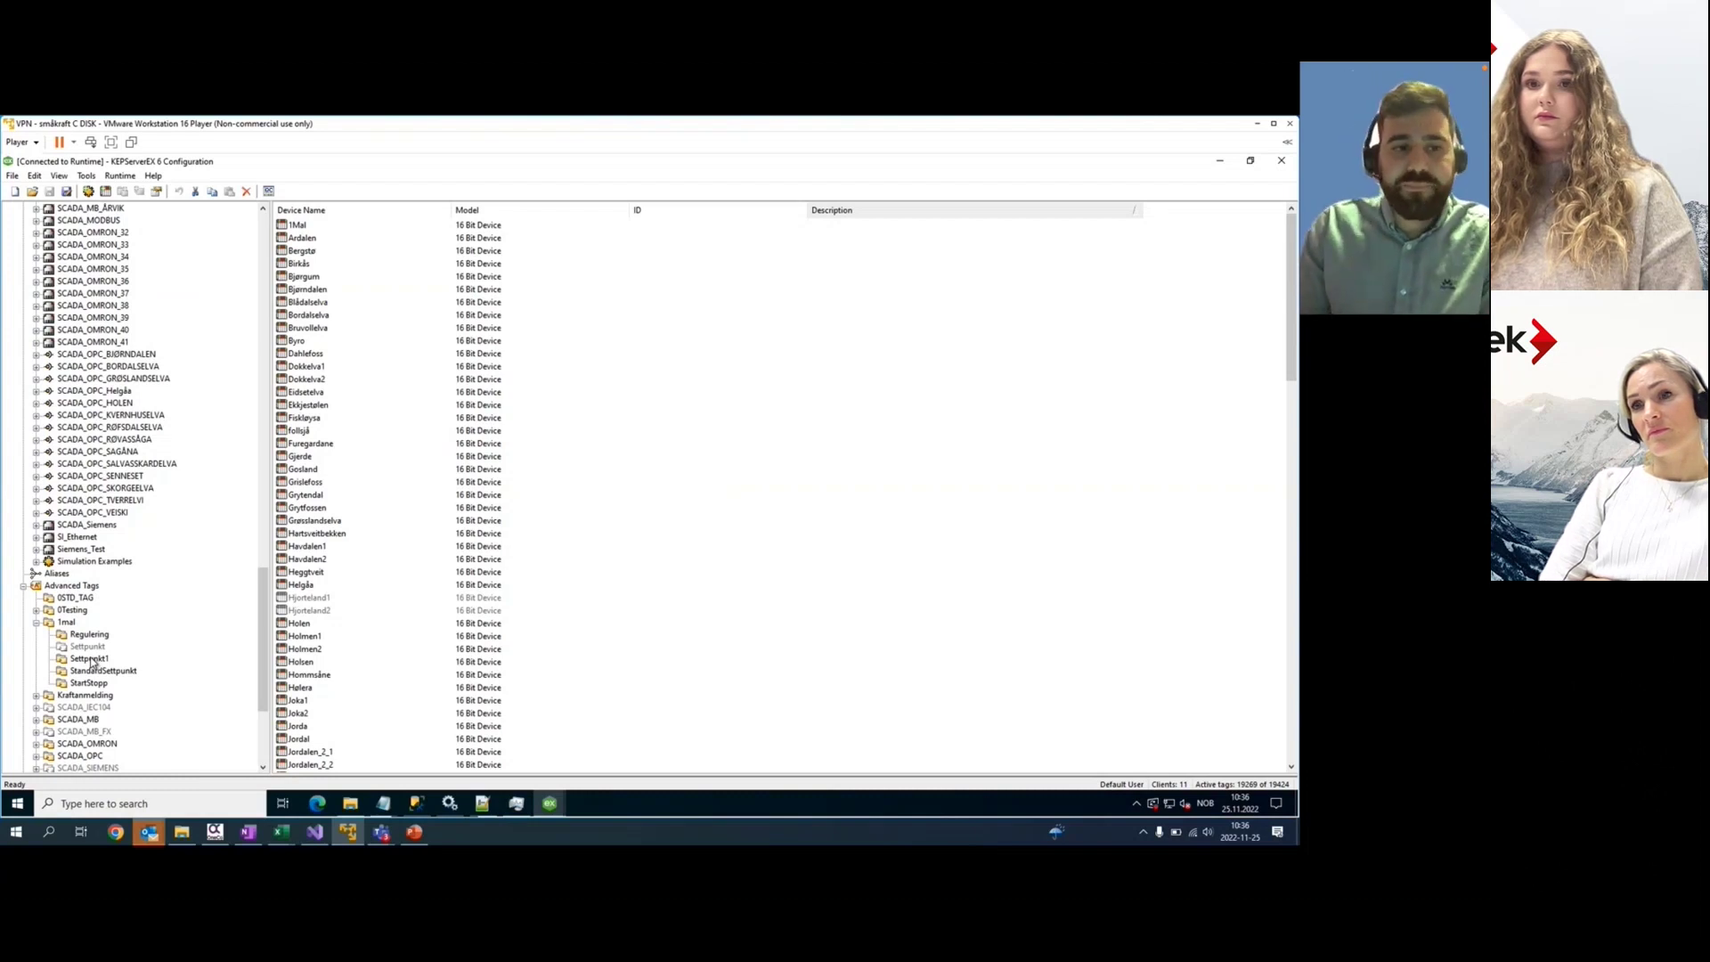
pyautogui.click(37, 623)
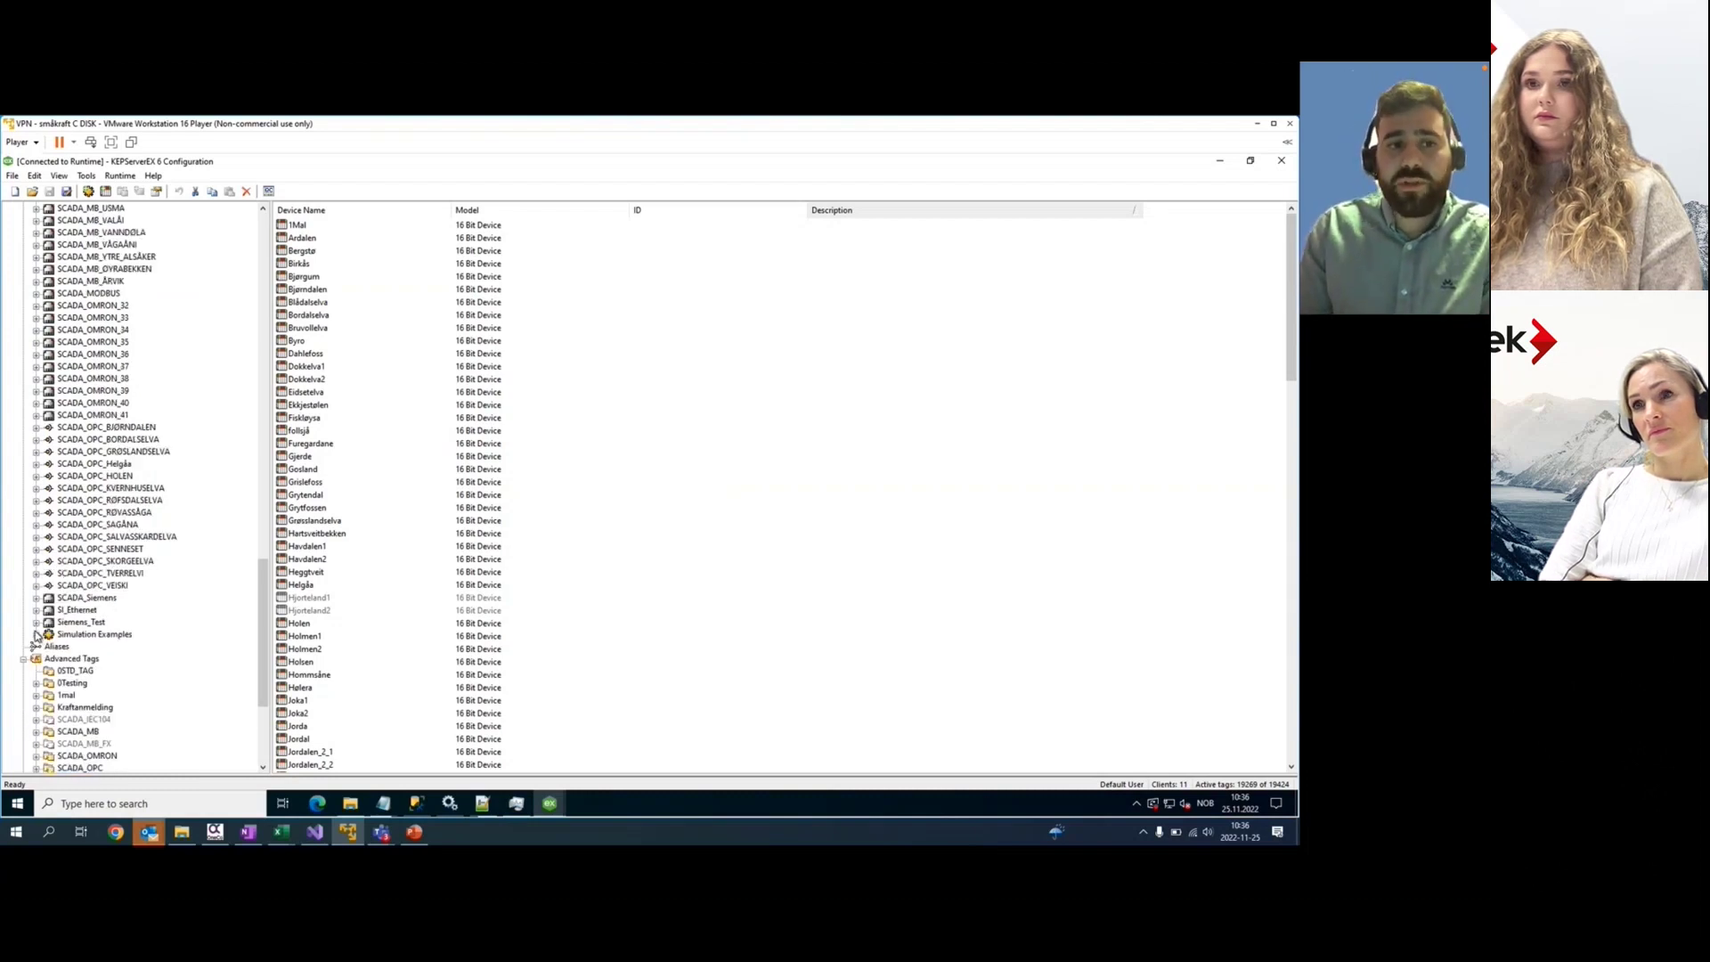
# Expand the SCADA_MB channel under Connectivity and list its devices with their models
pyautogui.scroll(1, 36, 635)
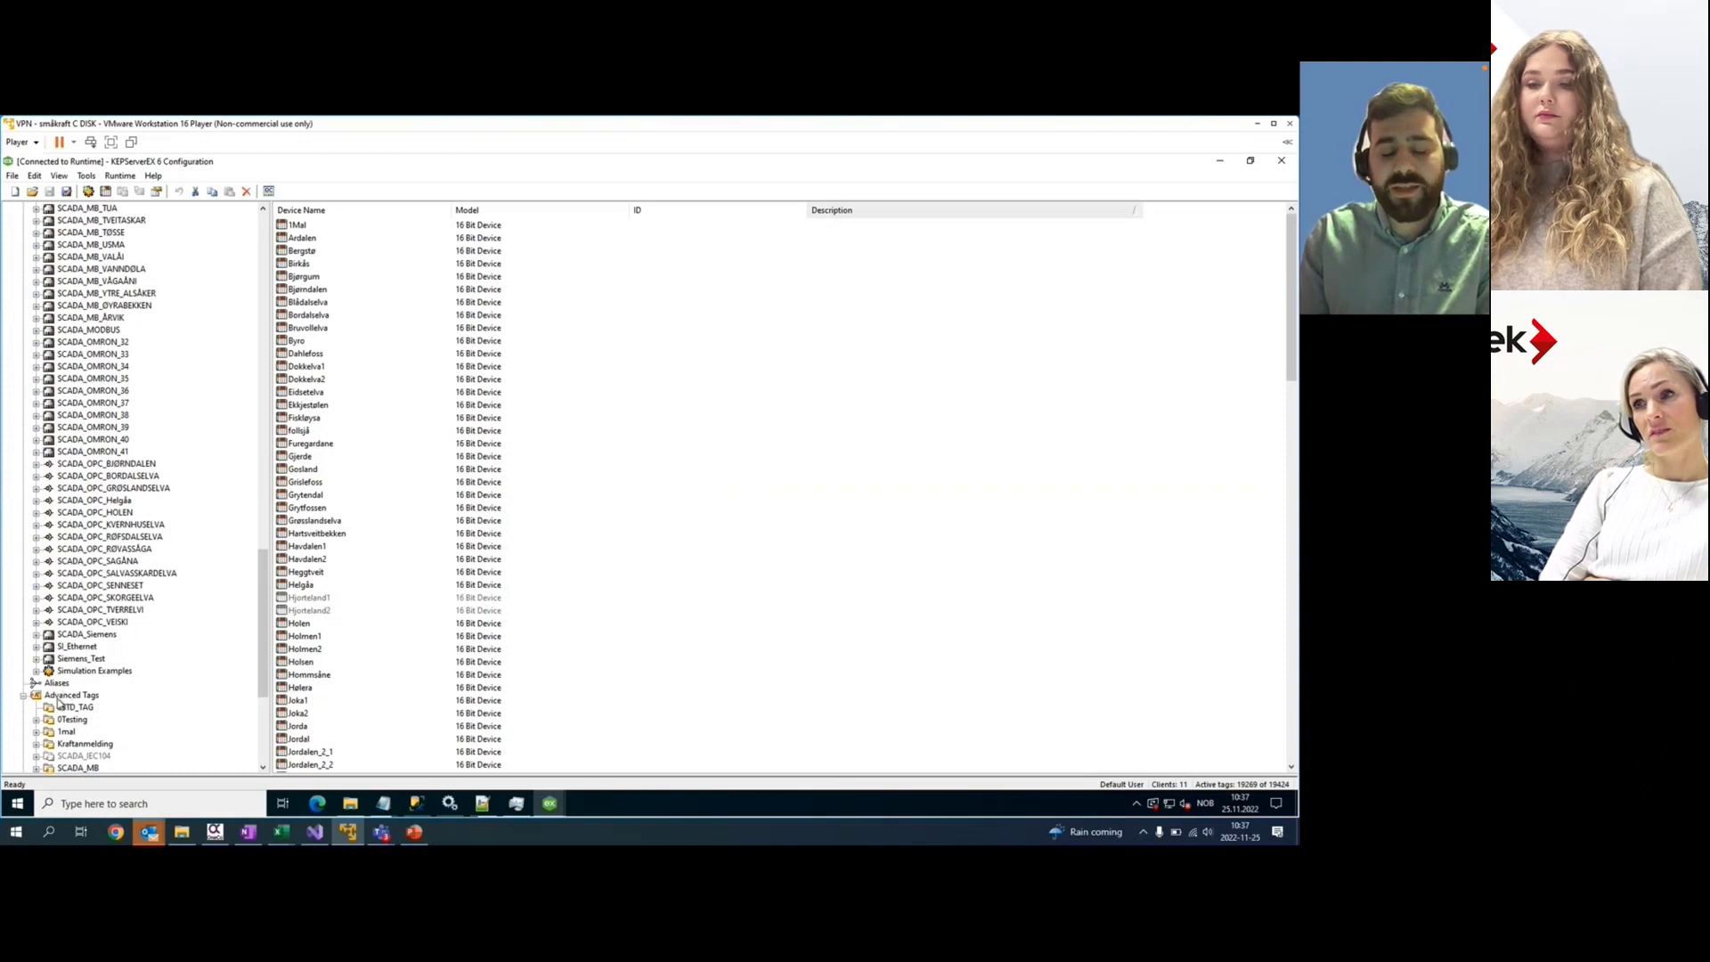
pyautogui.scroll(5, 93, 403)
pyautogui.scroll(5, 93, 402)
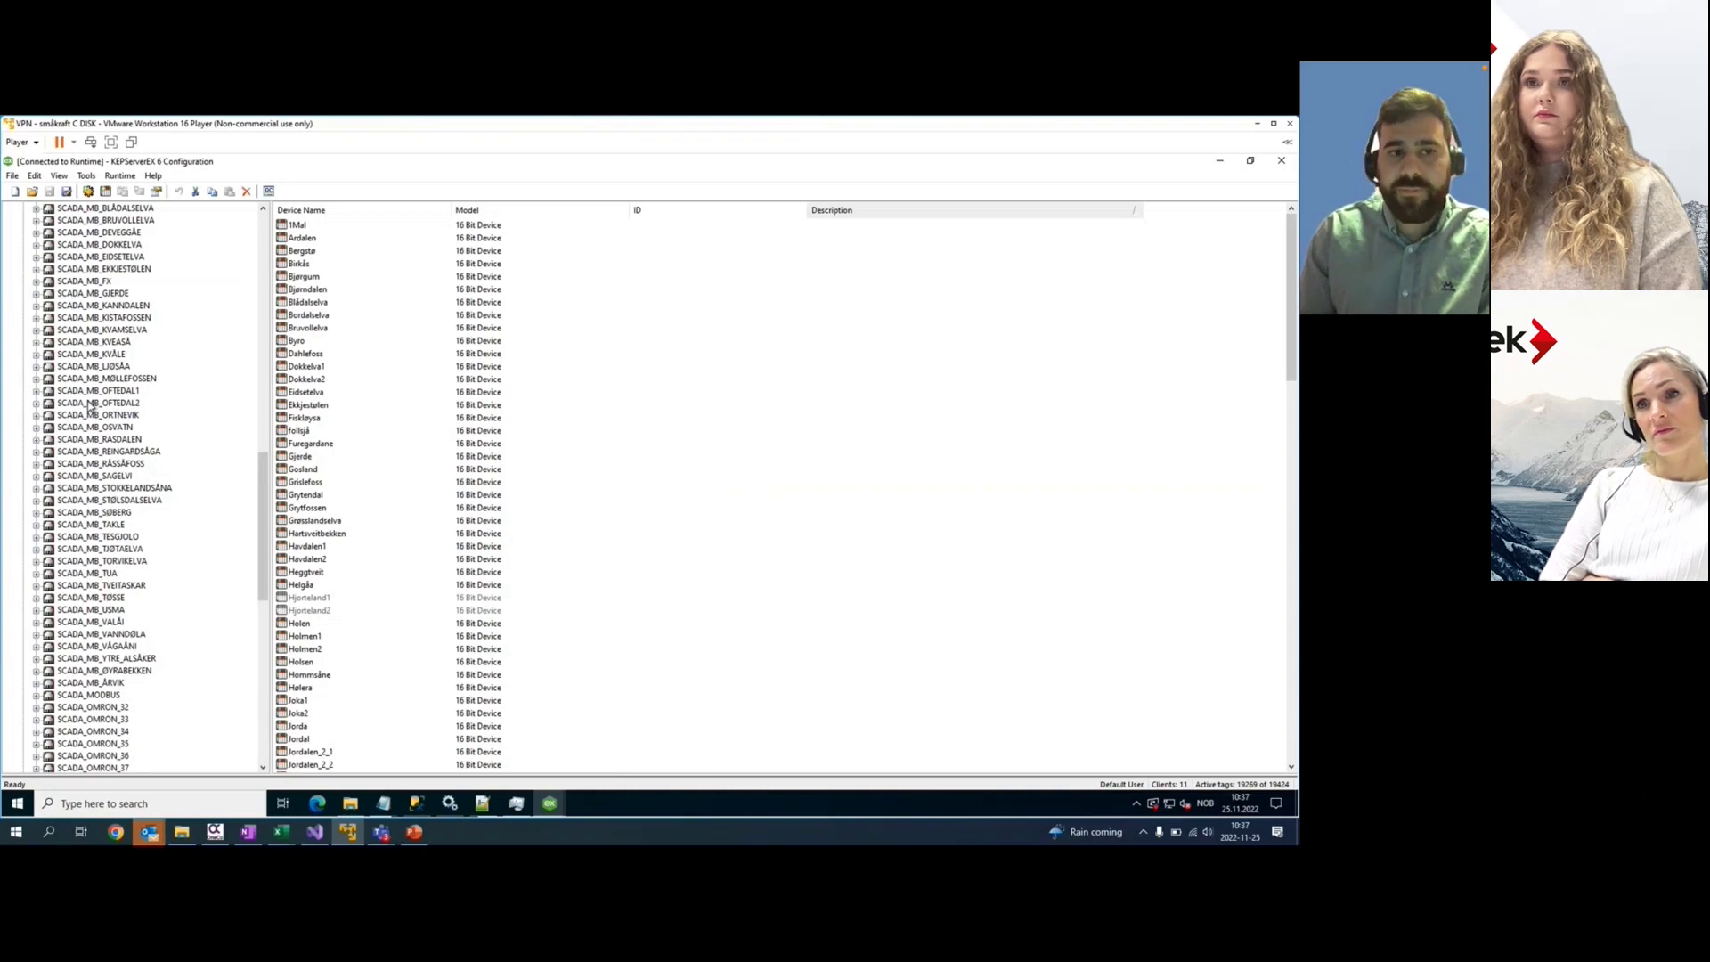
pyautogui.scroll(3, 90, 407)
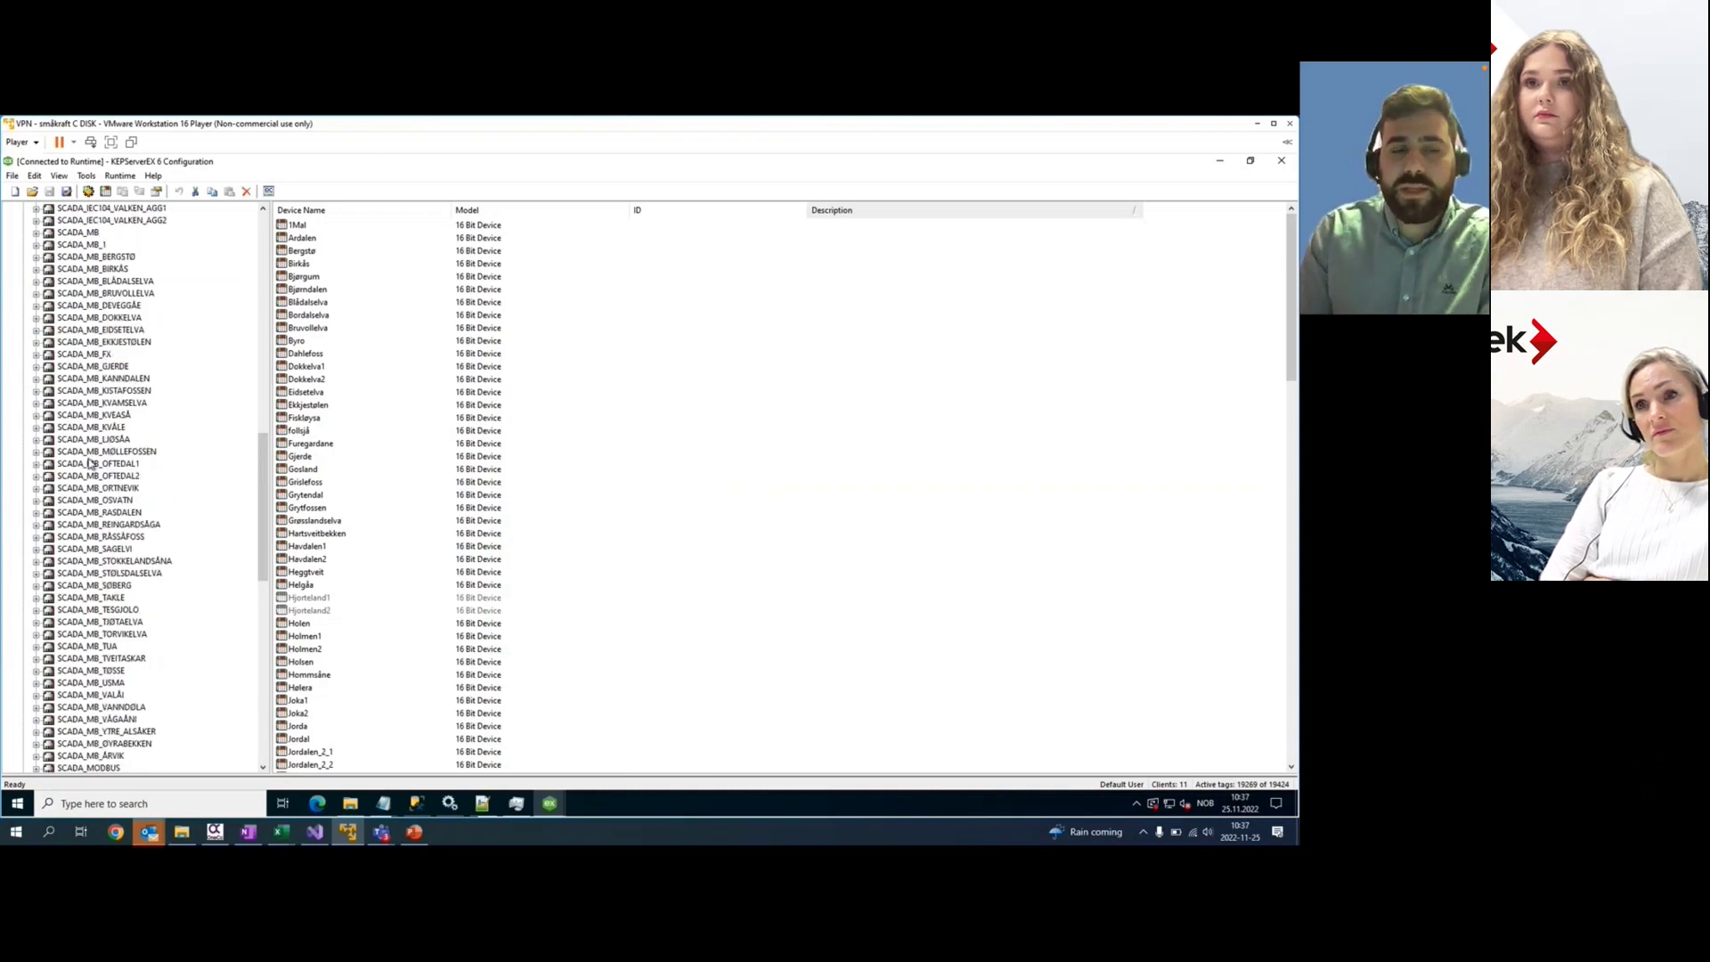
pyautogui.scroll(3, 90, 463)
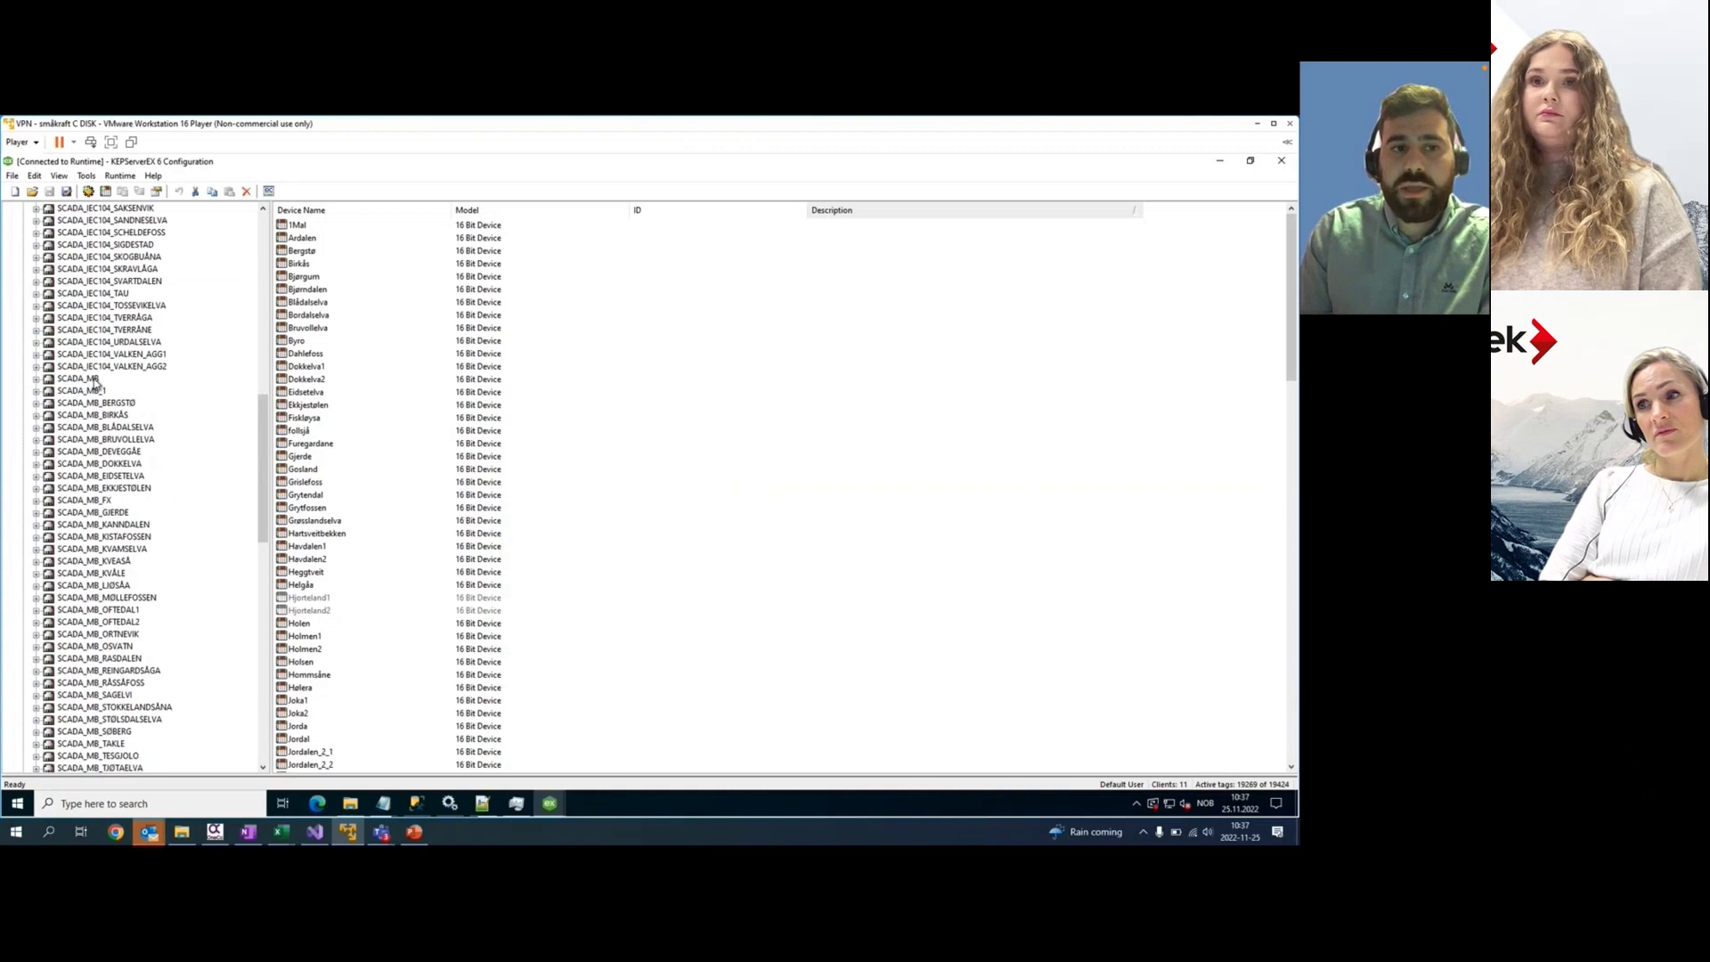
pyautogui.click(38, 379)
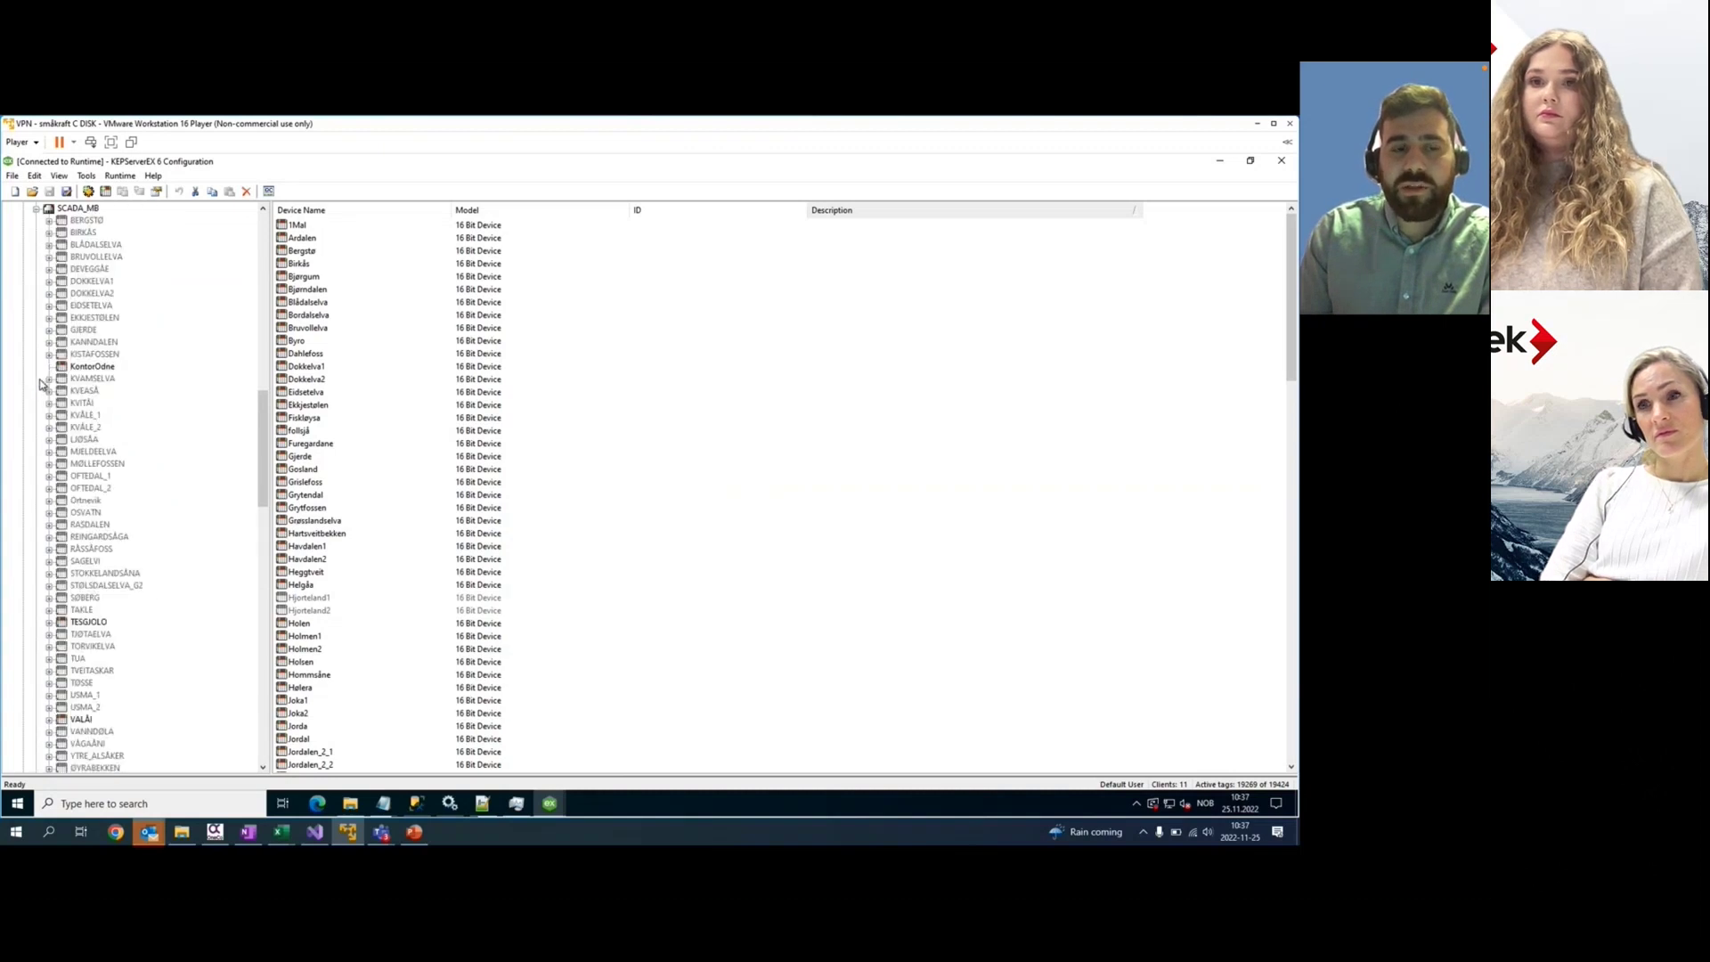
pyautogui.scroll(4, 39, 383)
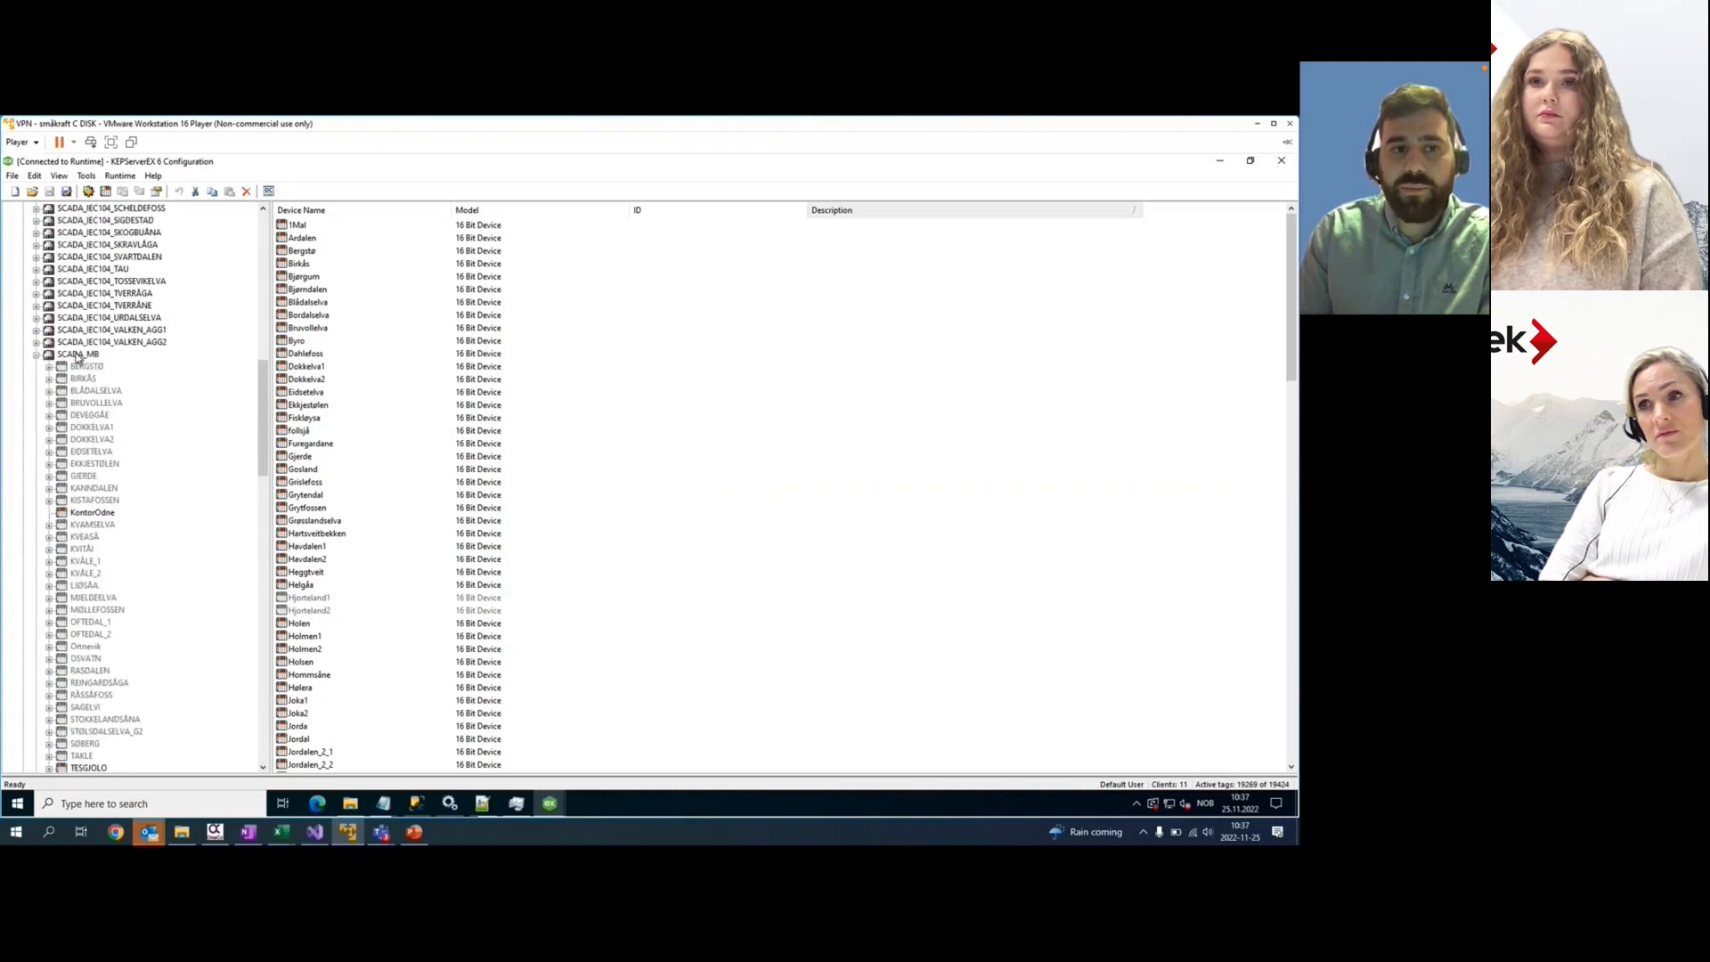
pyautogui.click(77, 355)
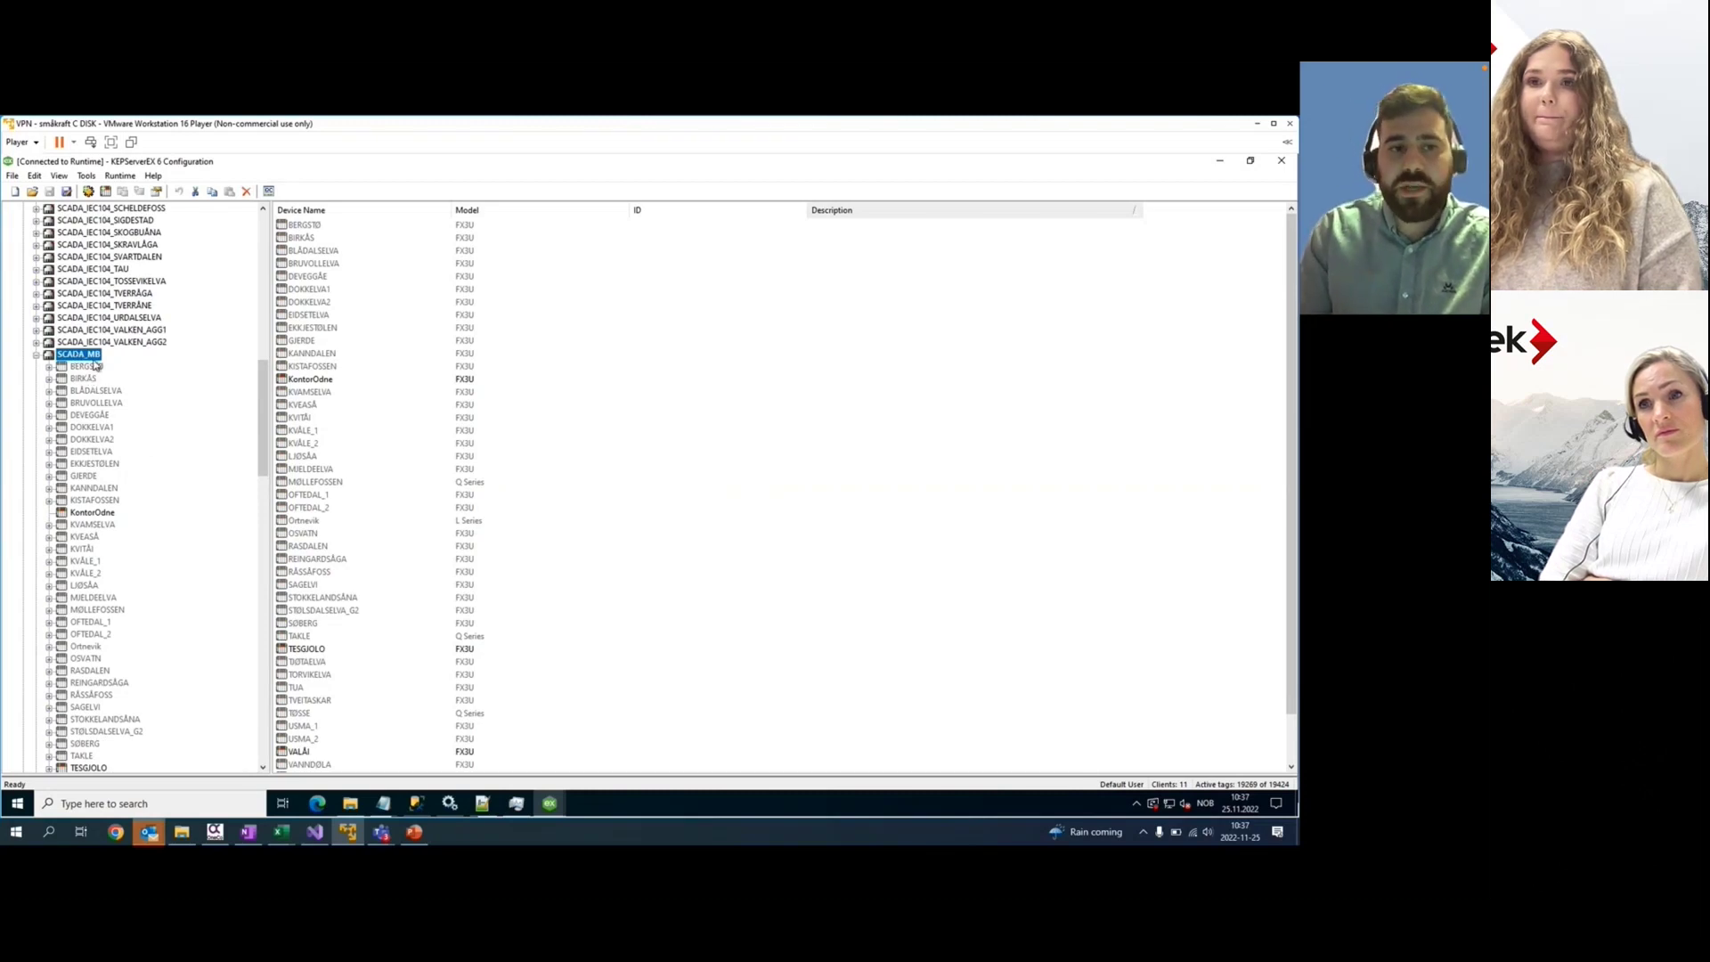
# Examine the devices under SCADA_MB, including the BERGSTØ device's tag list, and collapse the channel
pyautogui.scroll(-3, 95, 367)
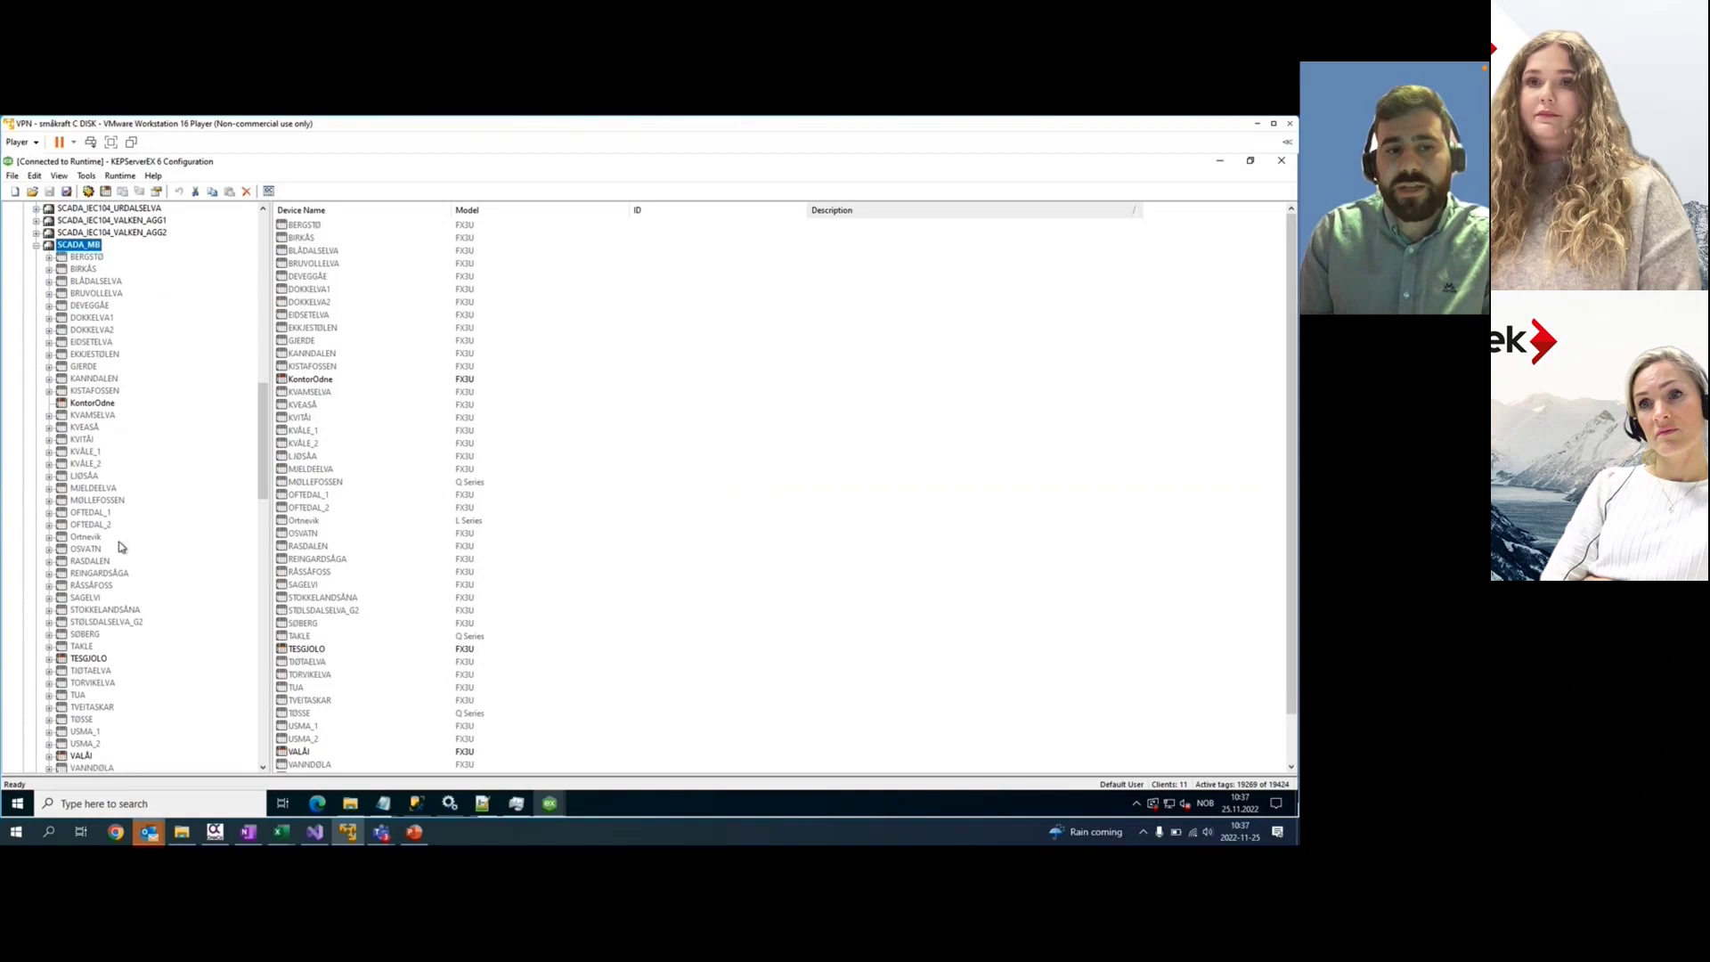
pyautogui.scroll(-1, 122, 546)
pyautogui.scroll(3, 103, 638)
pyautogui.click(89, 331)
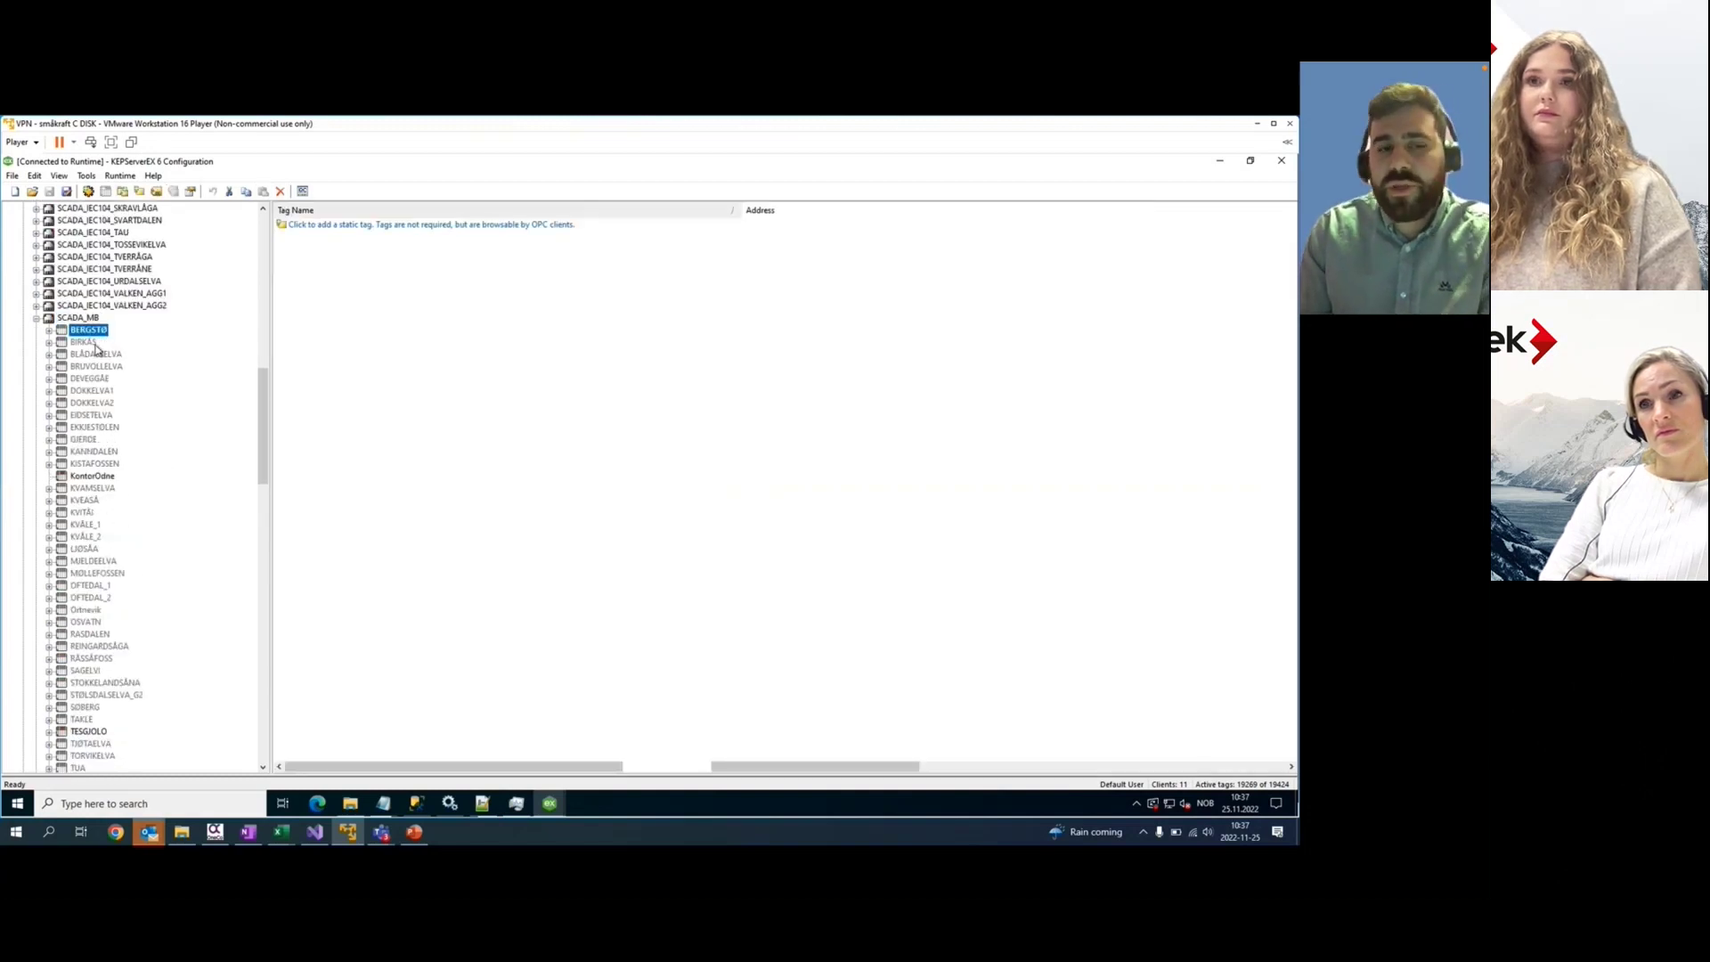
pyautogui.scroll(-4, 89, 336)
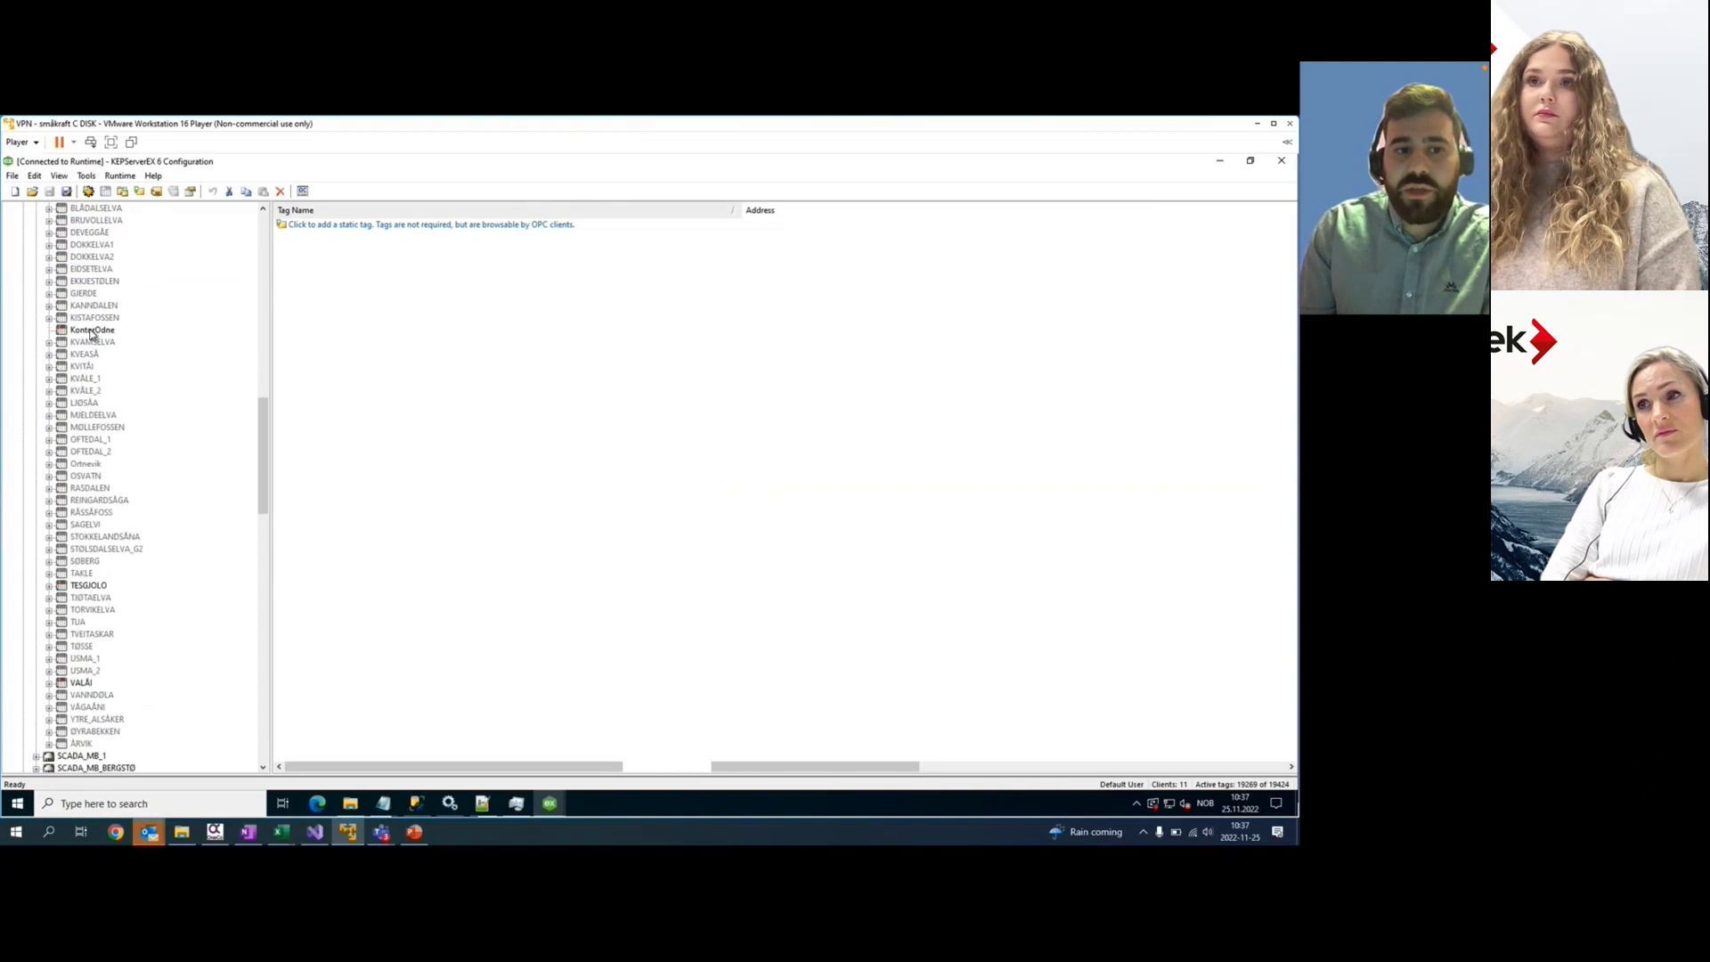
pyautogui.scroll(-3, 89, 334)
pyautogui.click(79, 633)
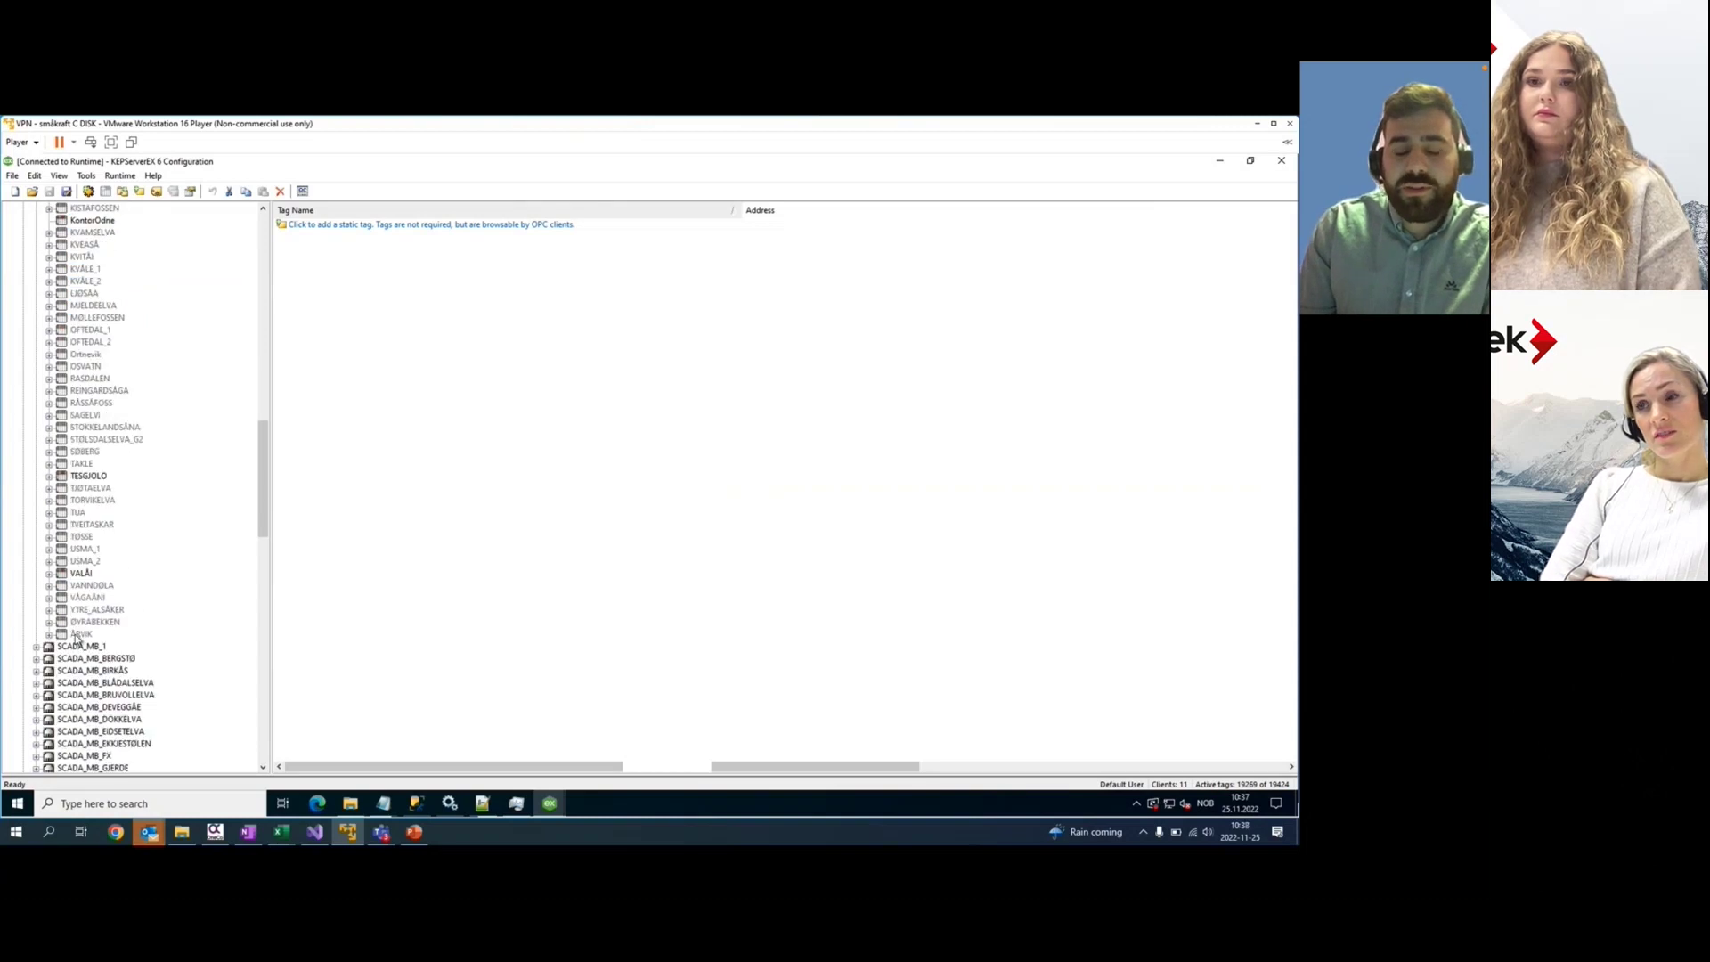
pyautogui.scroll(4, 80, 637)
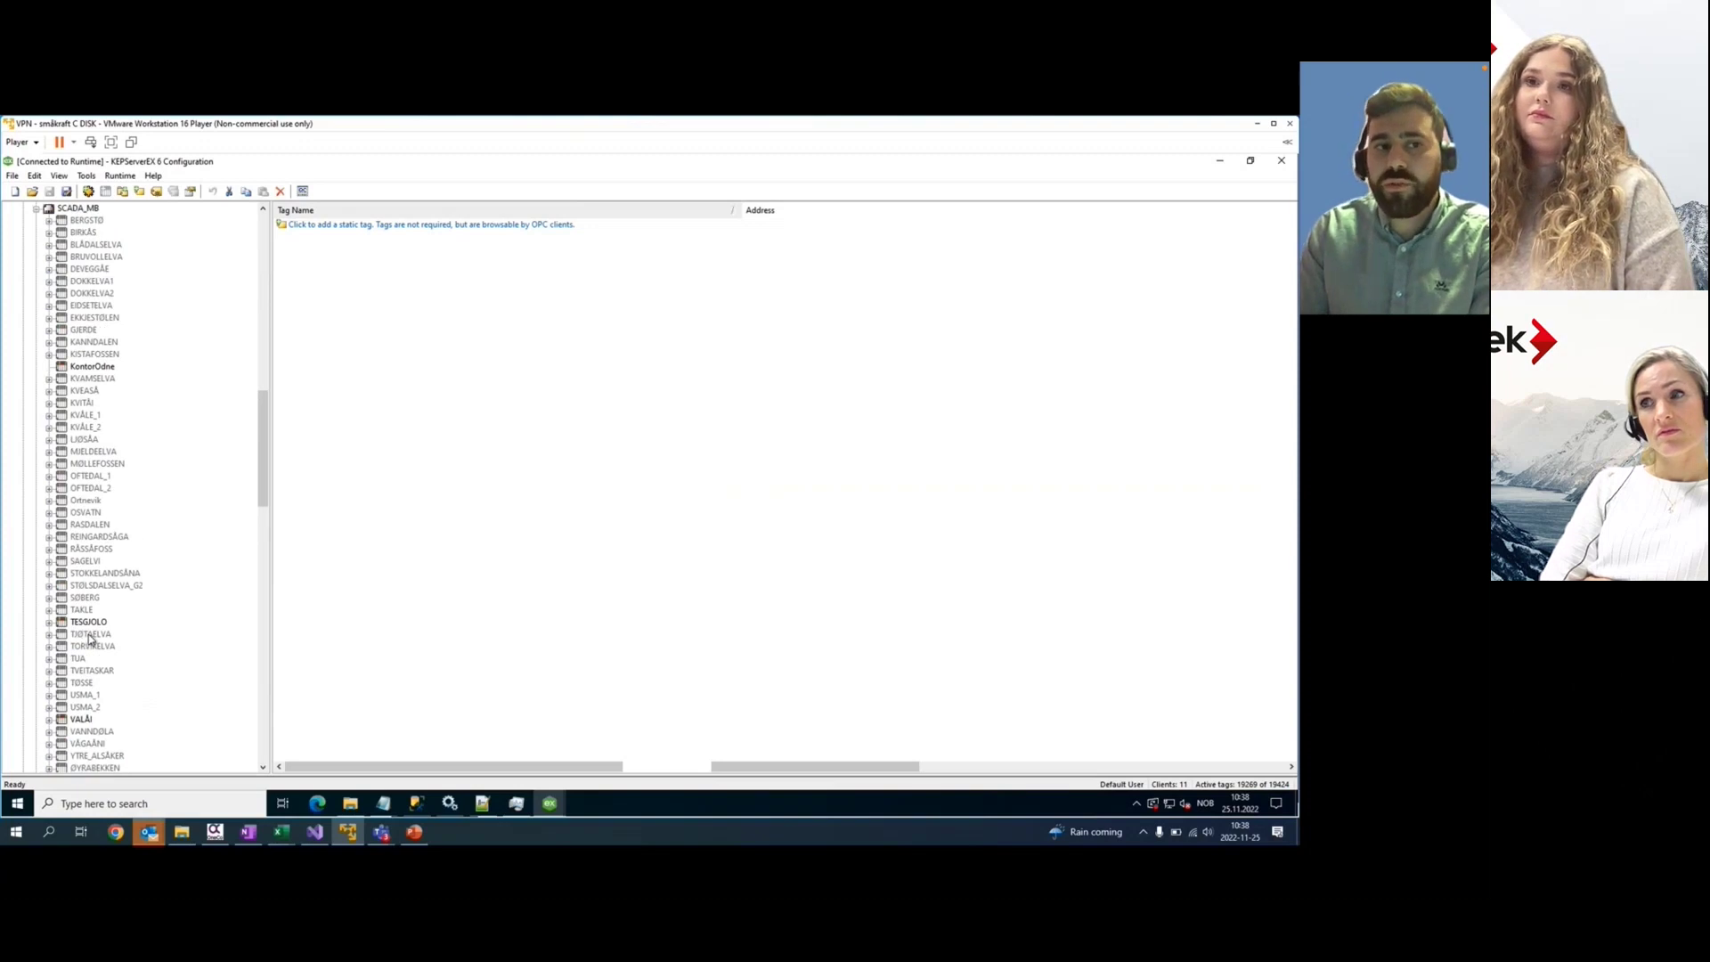
pyautogui.scroll(3, 92, 637)
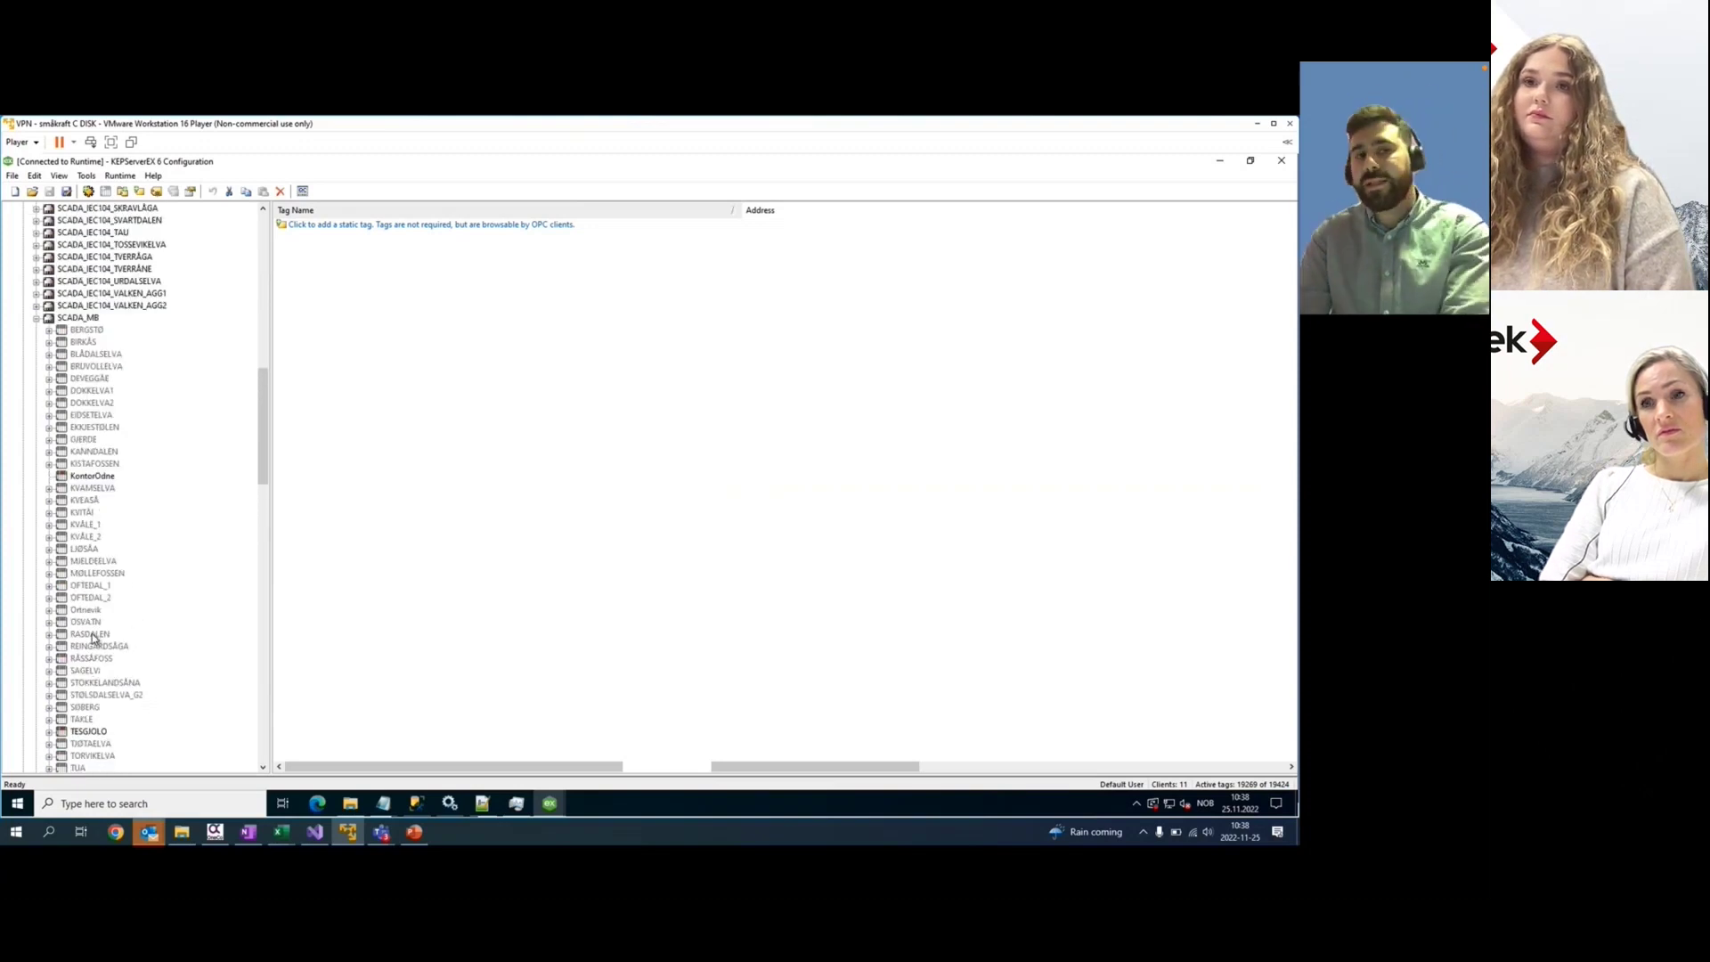
pyautogui.click(37, 319)
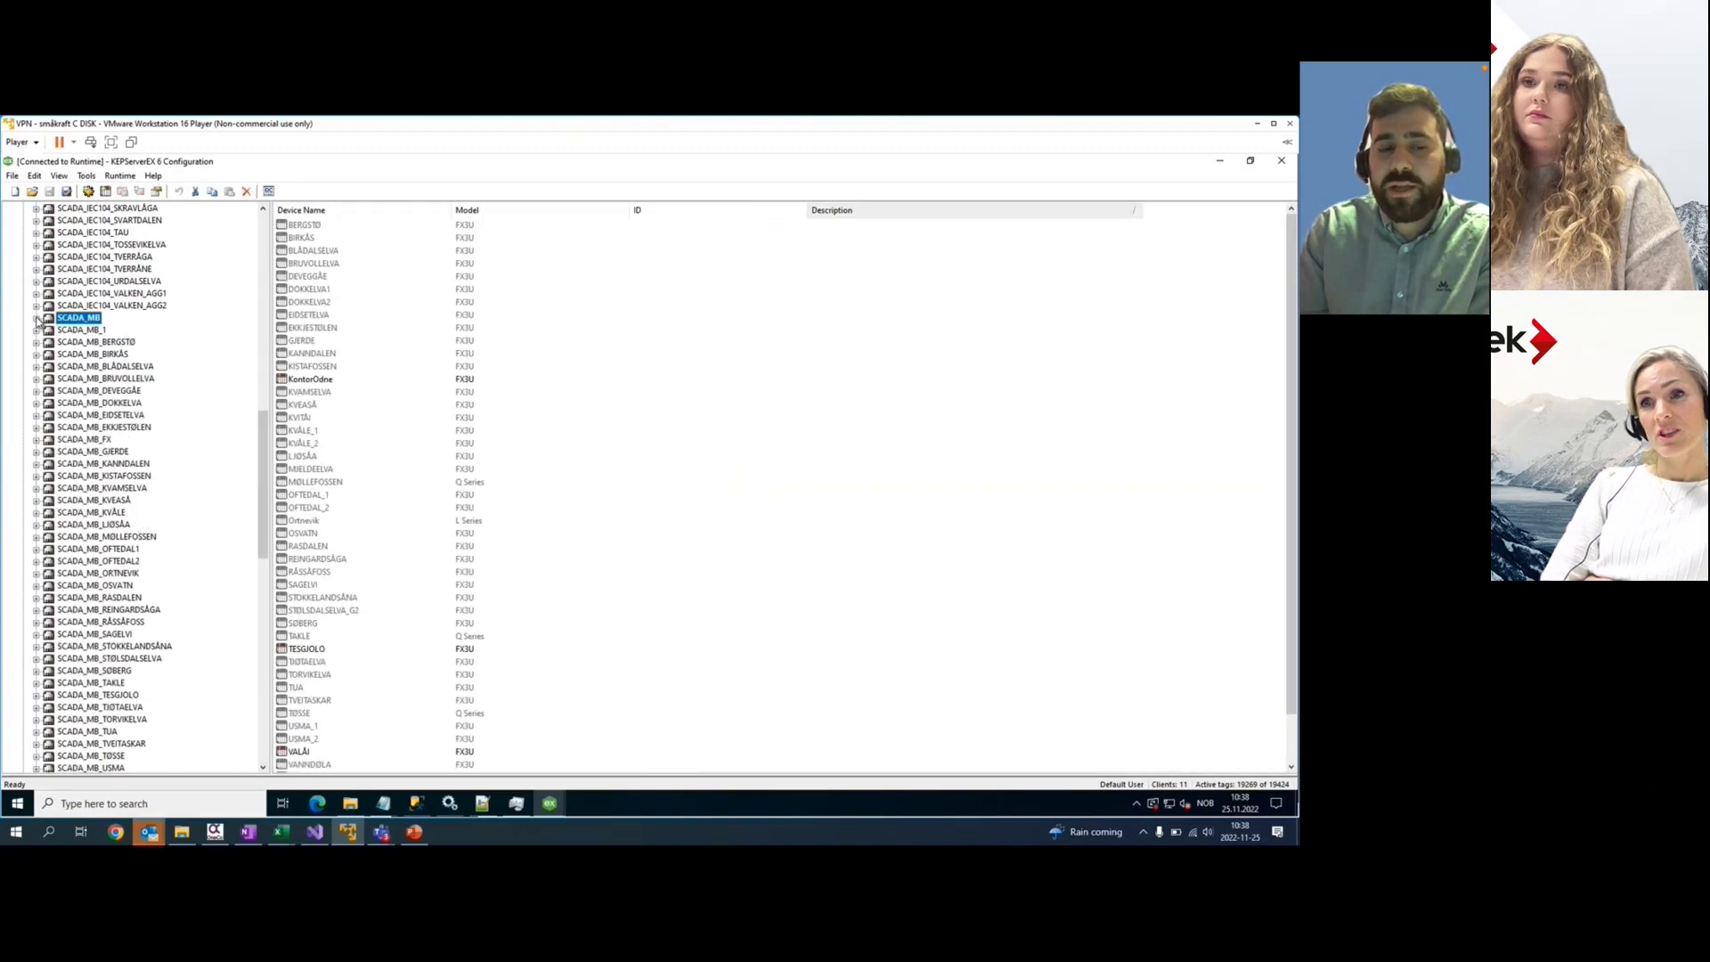
# Expand the SCADA_MB_BERGSTØ channel to view the device it contains
pyautogui.click(73, 346)
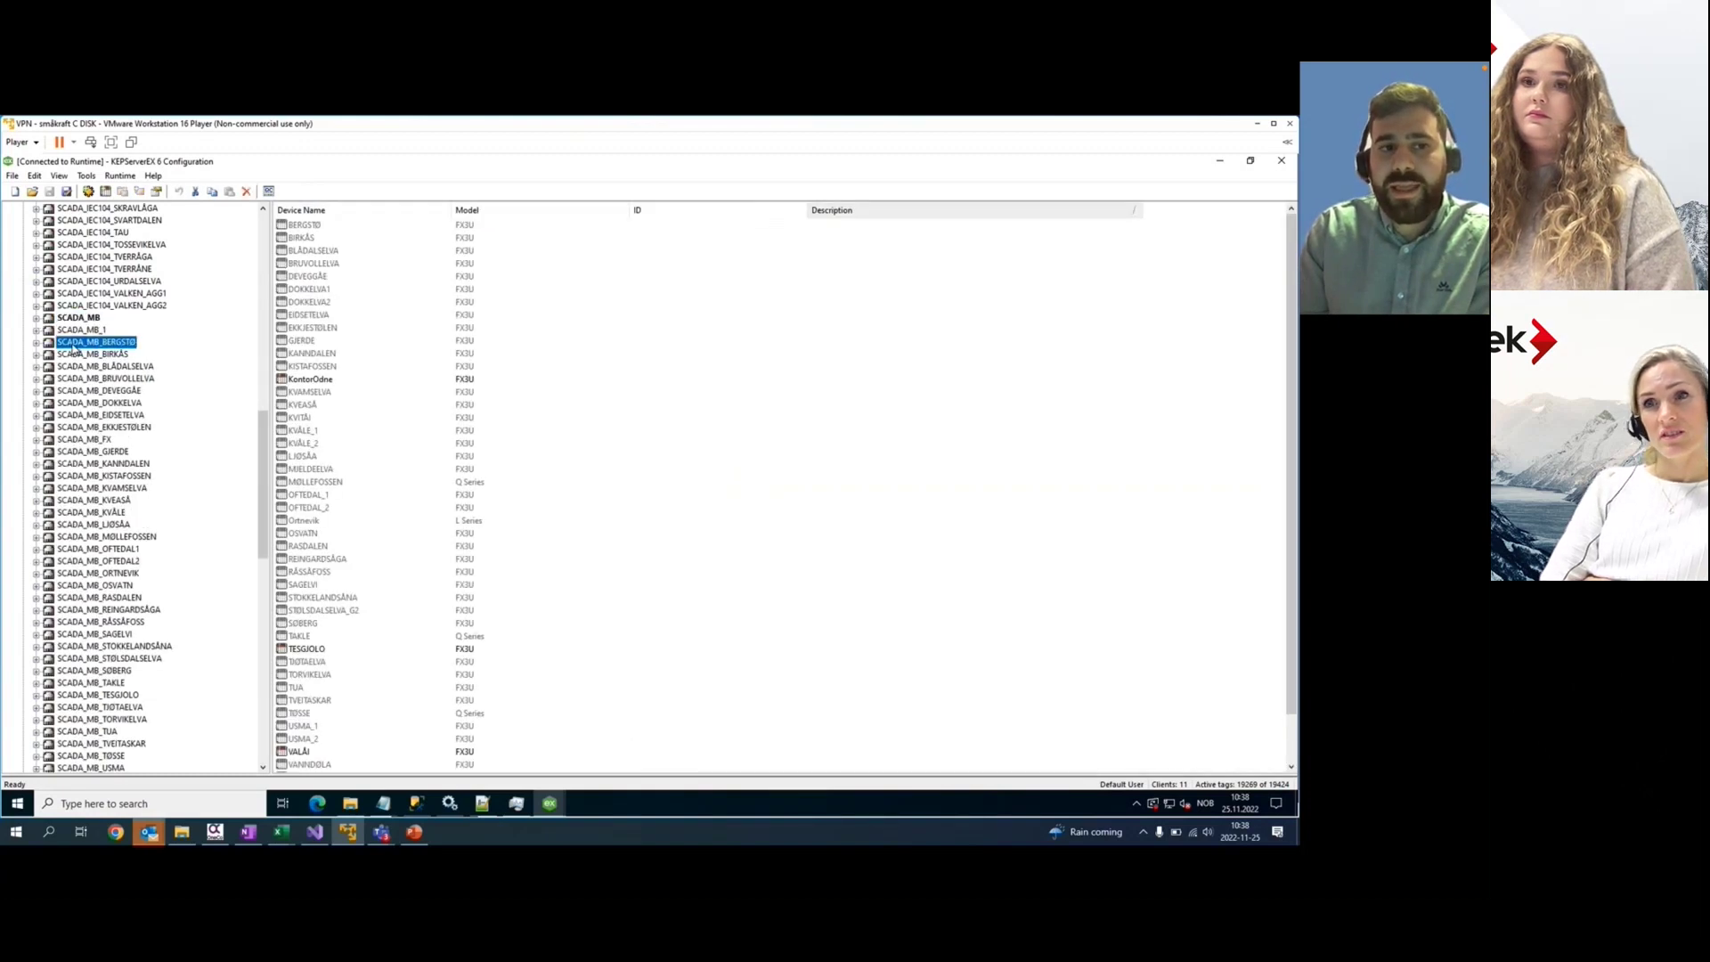
pyautogui.click(36, 344)
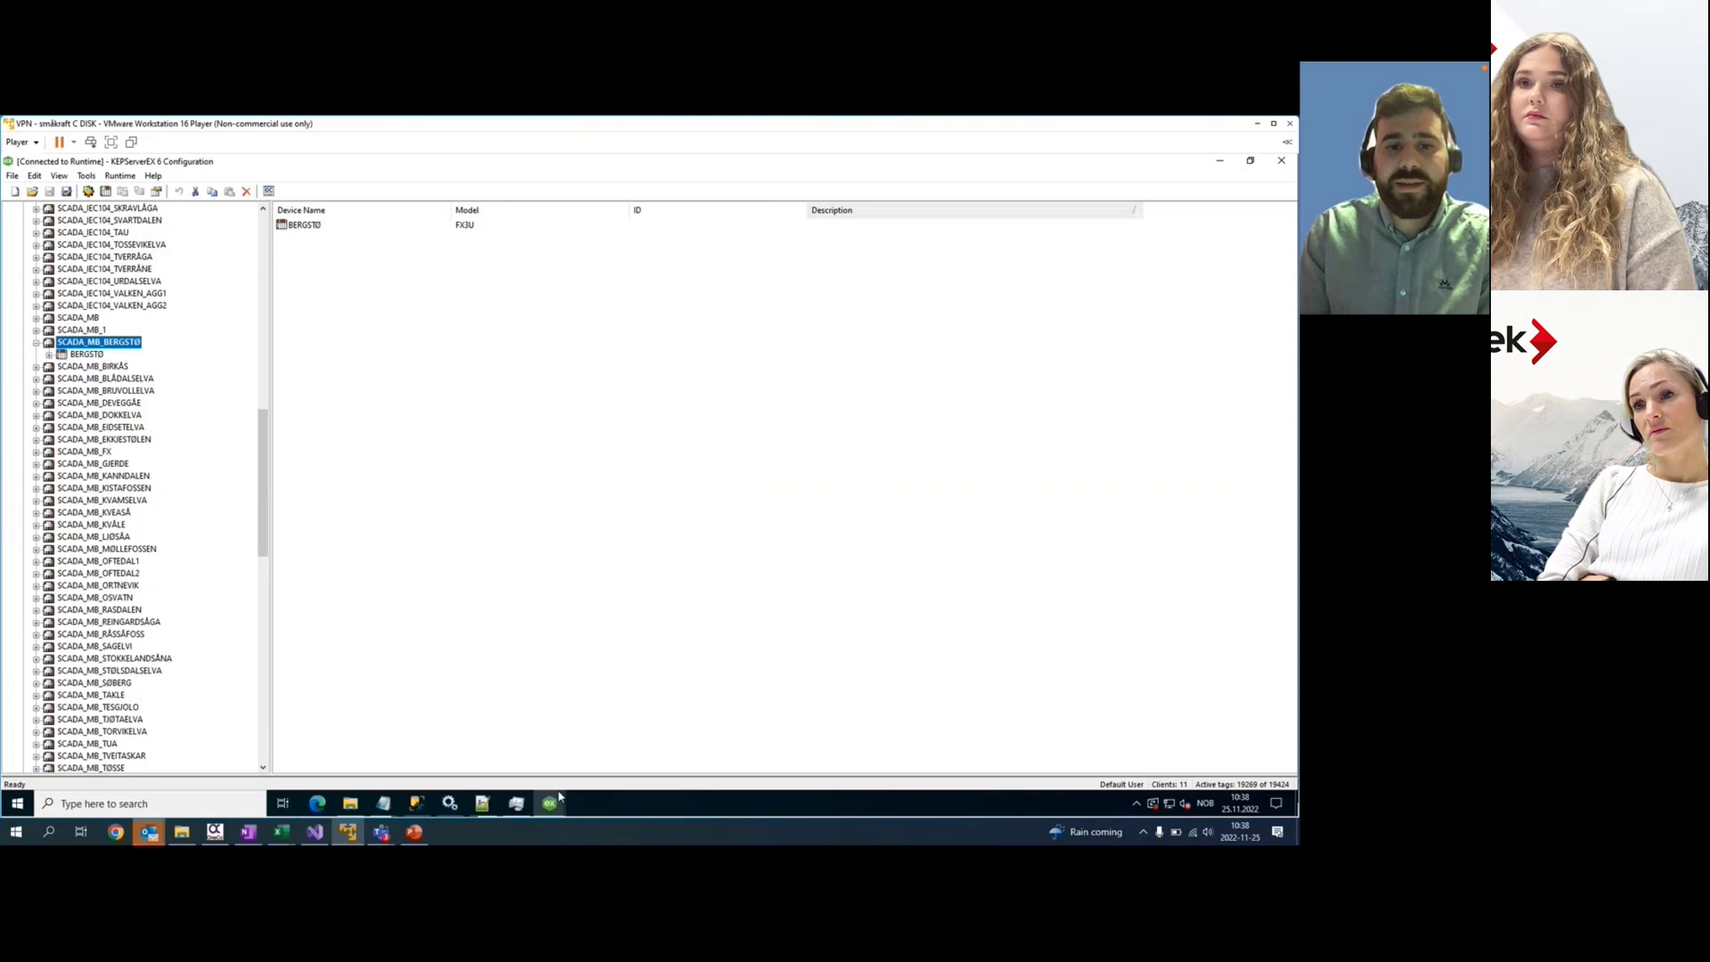
pyautogui.moveTo(556, 804)
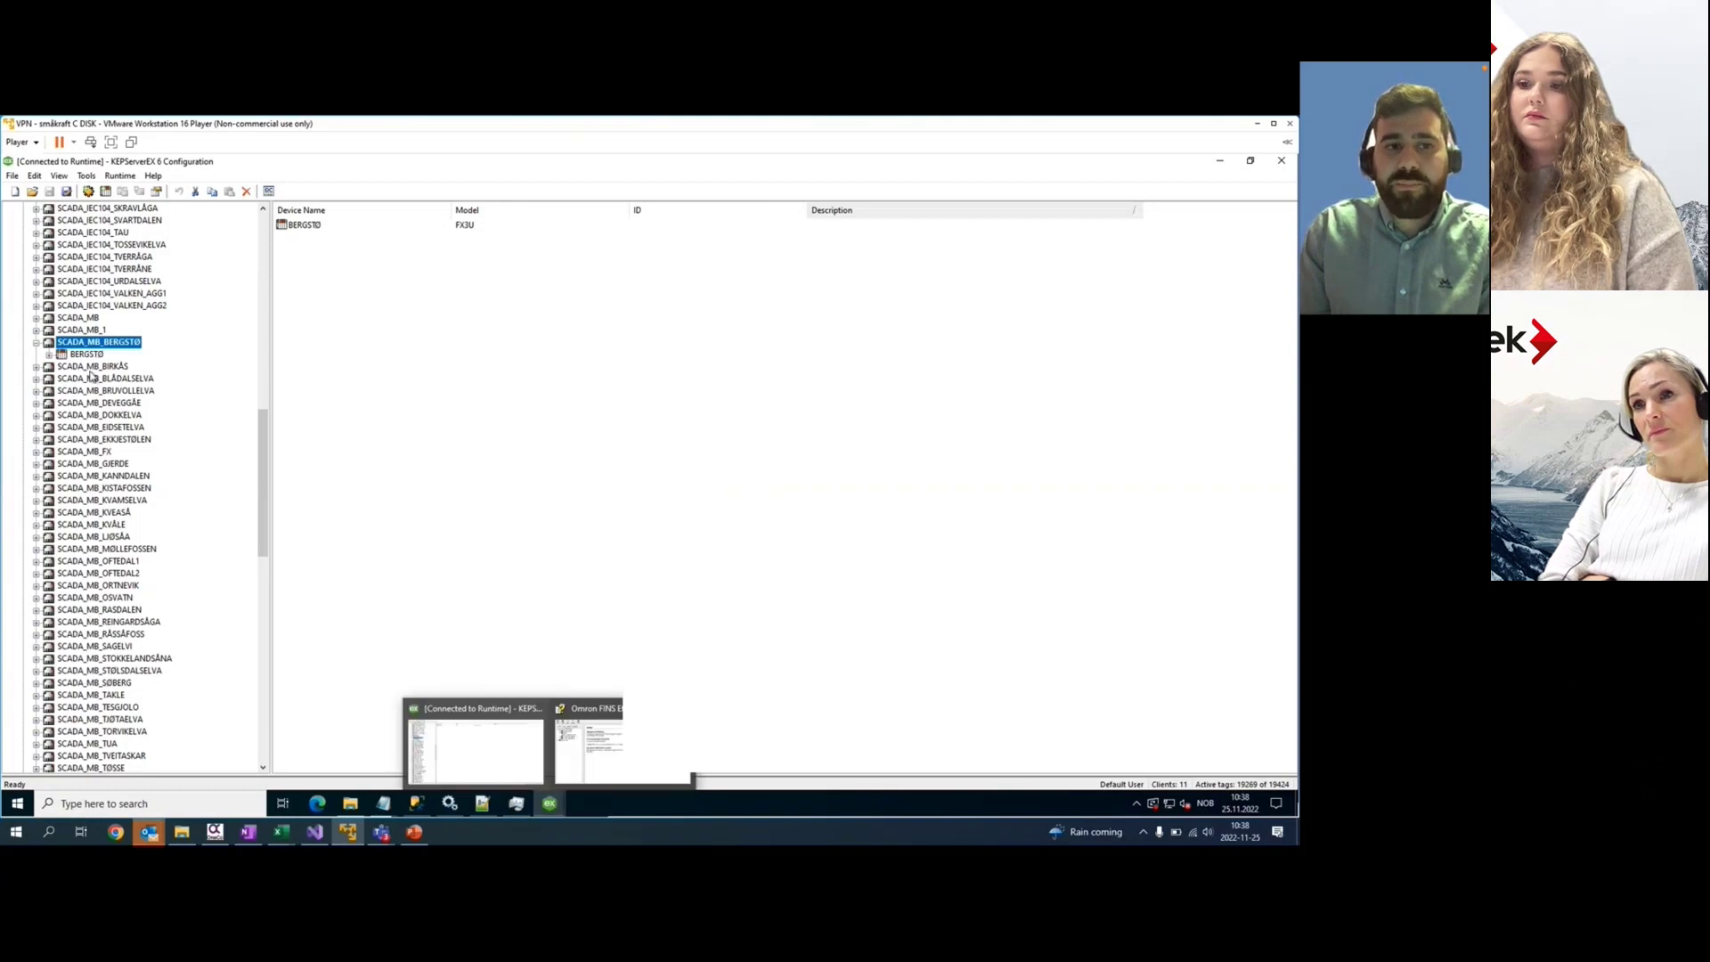
# Switch to the Omron FINS Ethernet Driver Help and review the channel and device limits on its Setup page
pyautogui.click(550, 804)
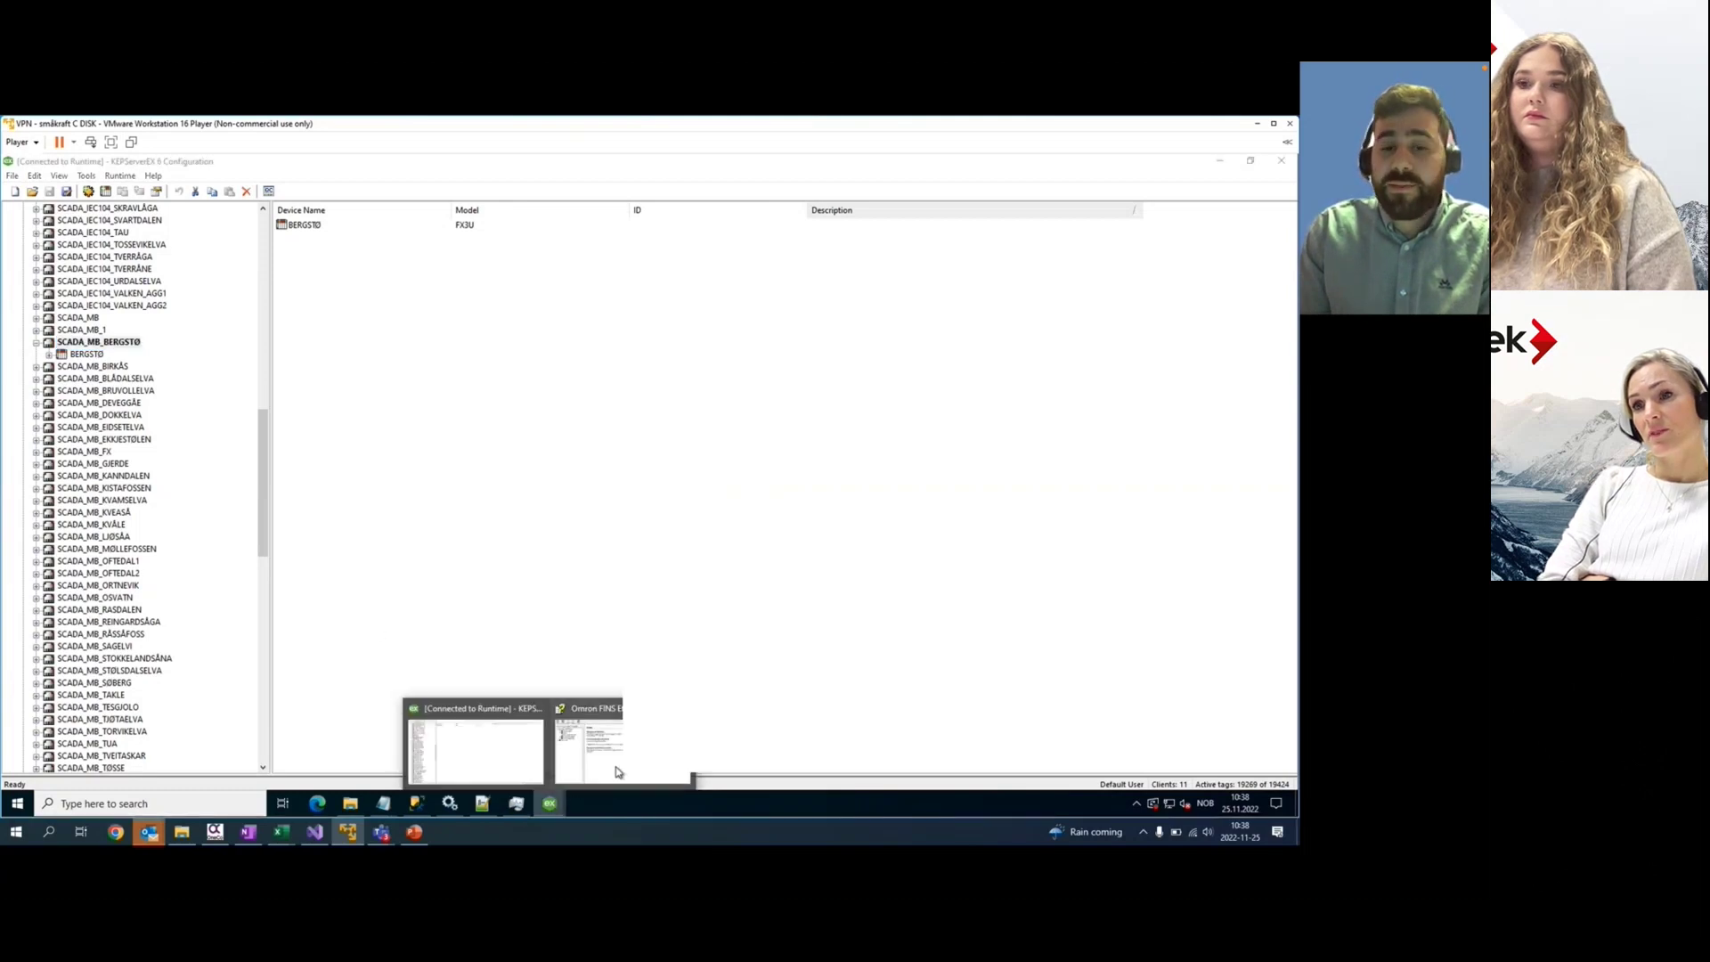
pyautogui.click(619, 772)
pyautogui.moveTo(372, 171); pyautogui.dragTo(624, 164)
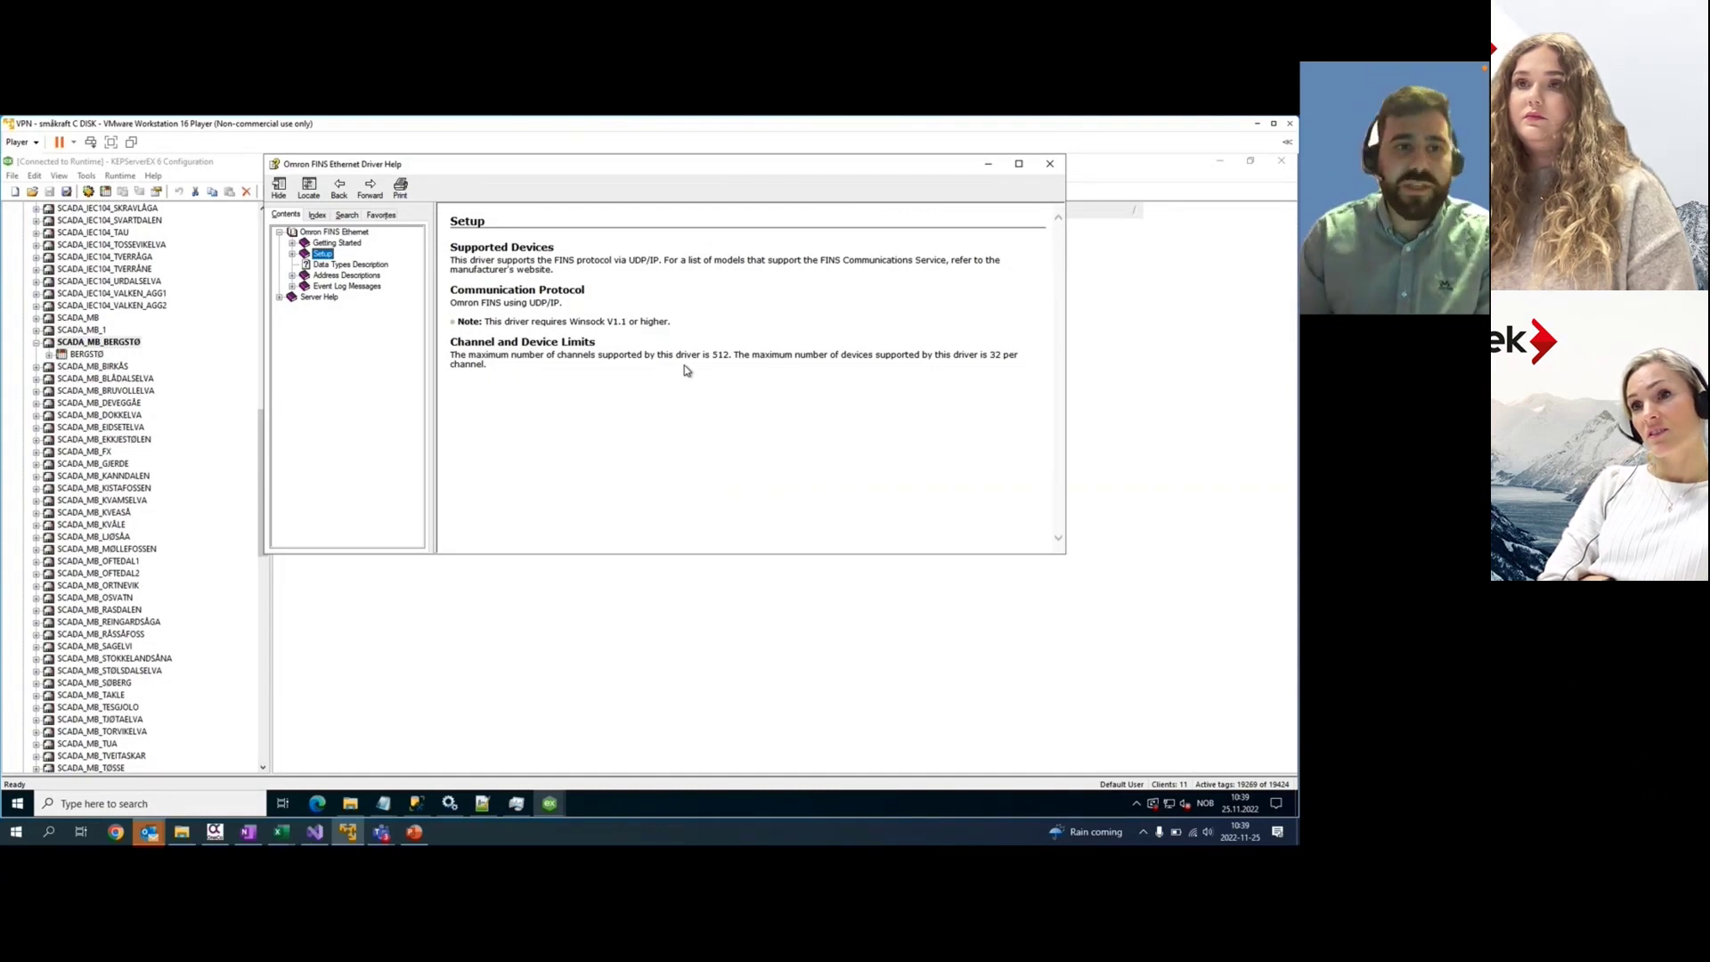
# Review the general and timing properties of the BERGSTØ device under SCADA_MB_BERGSTØ, leaving the settings unmodified
pyautogui.doubleClick(89, 354)
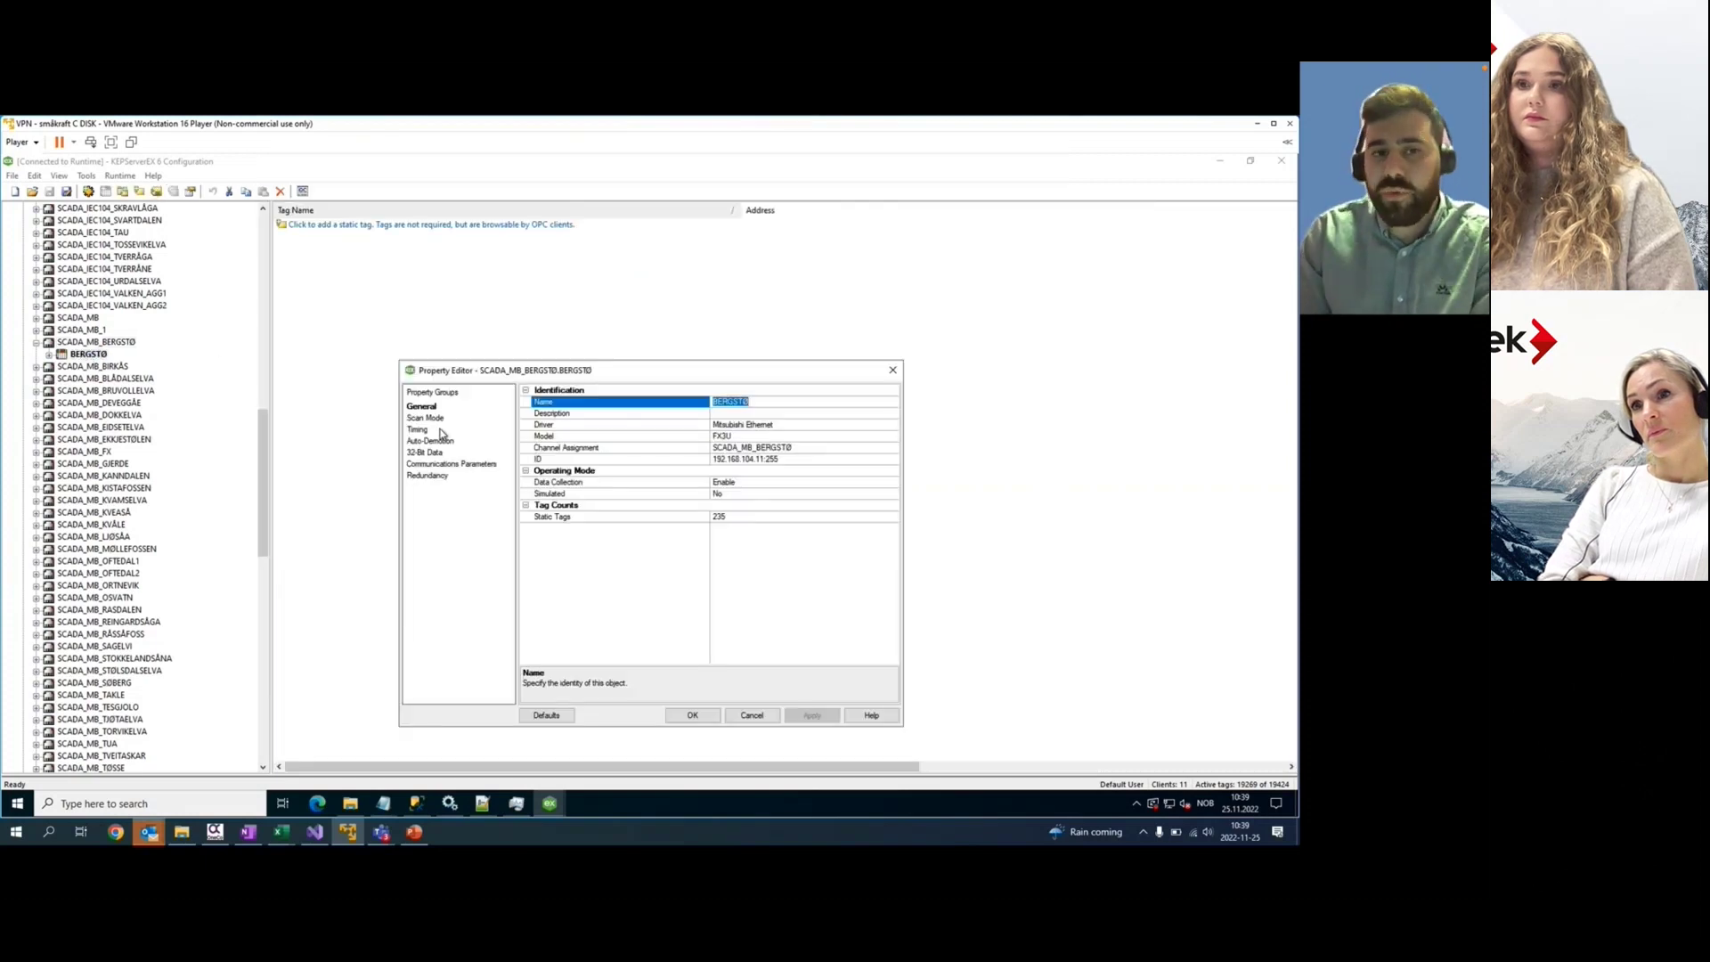
pyautogui.click(419, 430)
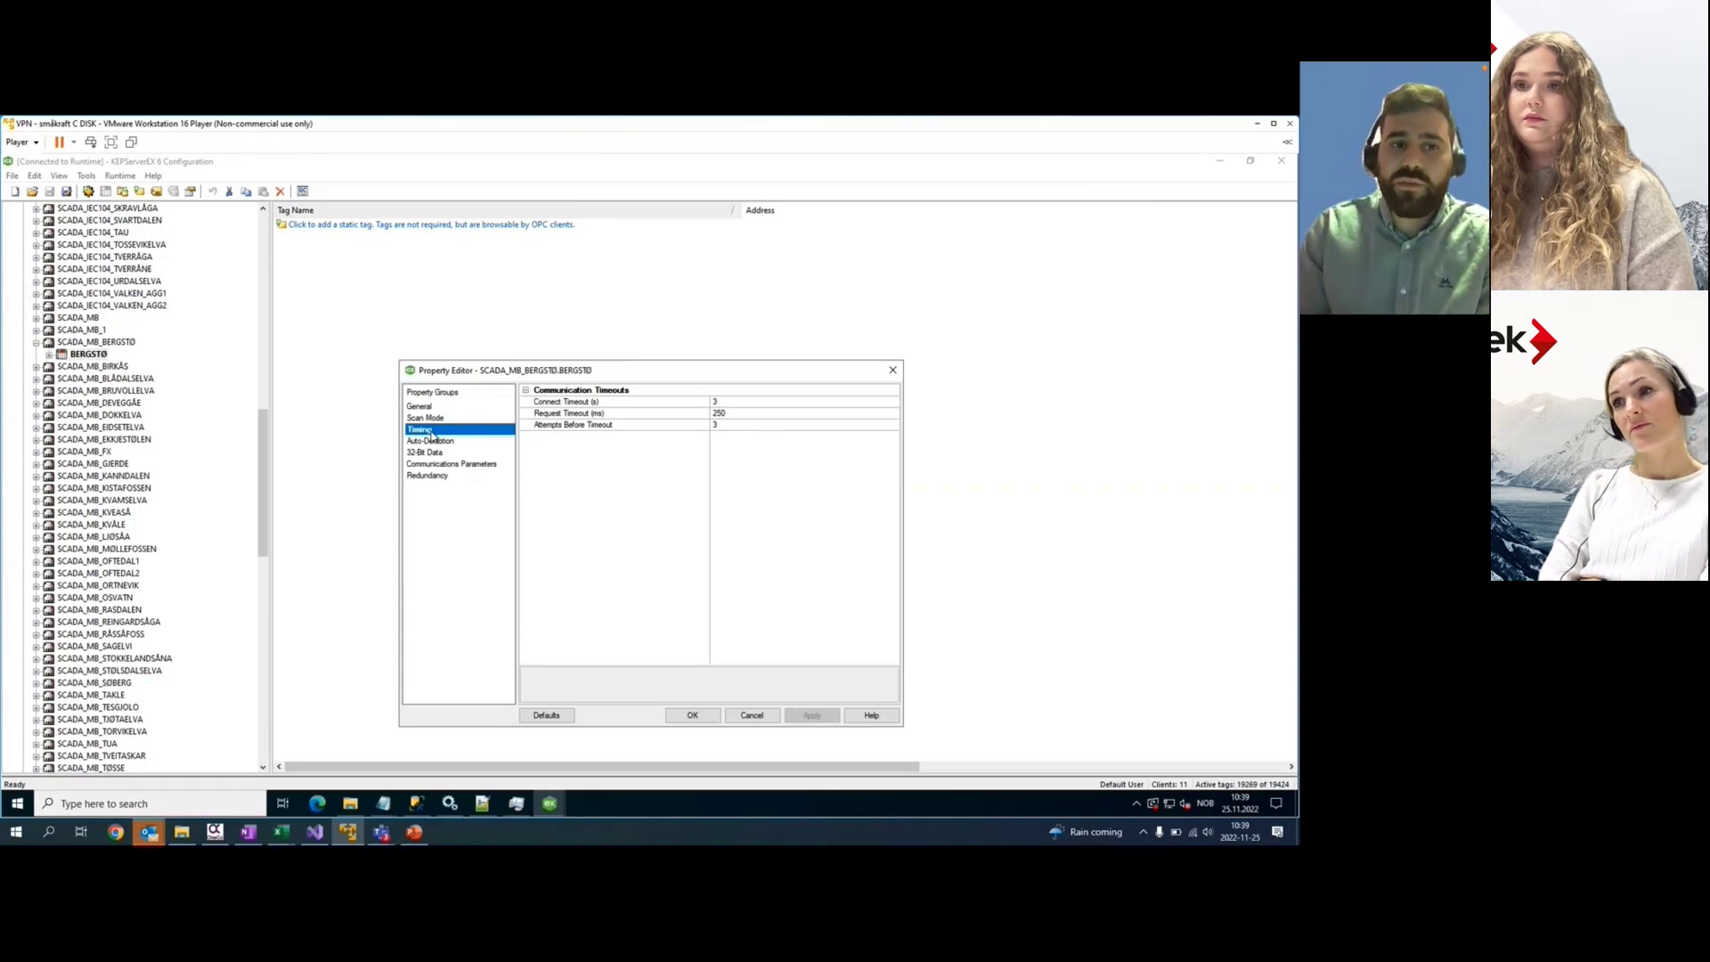
pyautogui.click(752, 715)
# Expand the SCADA_OMRON_32 channel to view its devices, and collapse it to look over the neighbouring channels
pyautogui.scroll(-11, 107, 411)
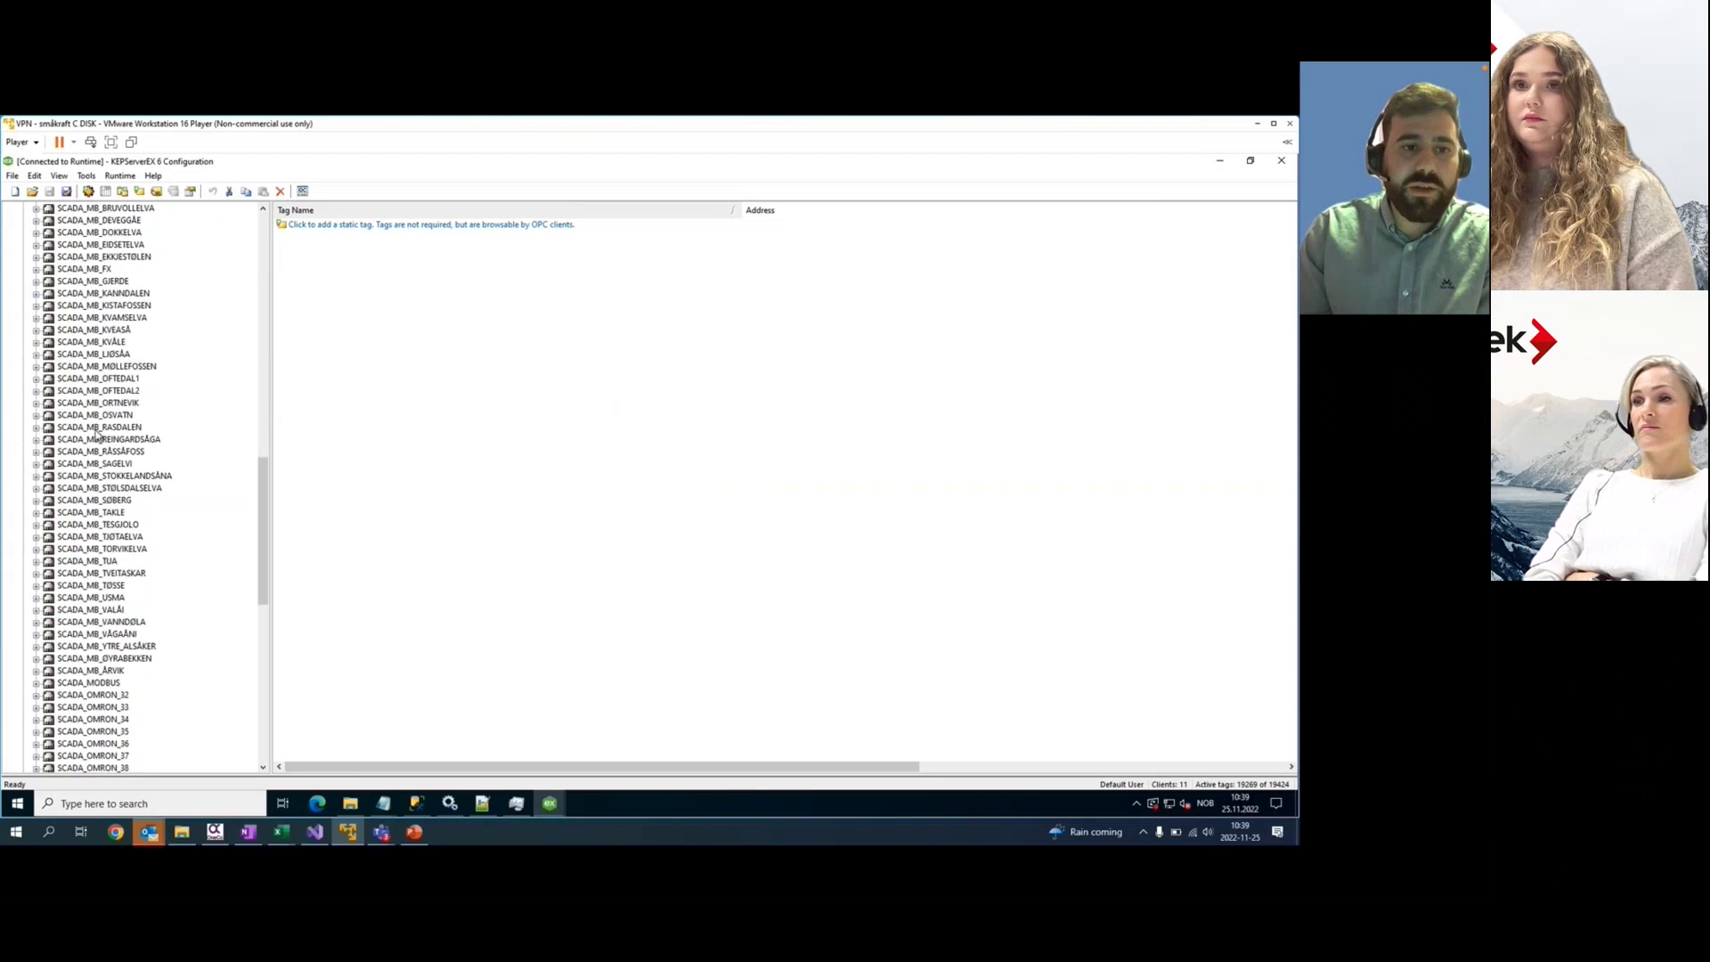
pyautogui.click(38, 476)
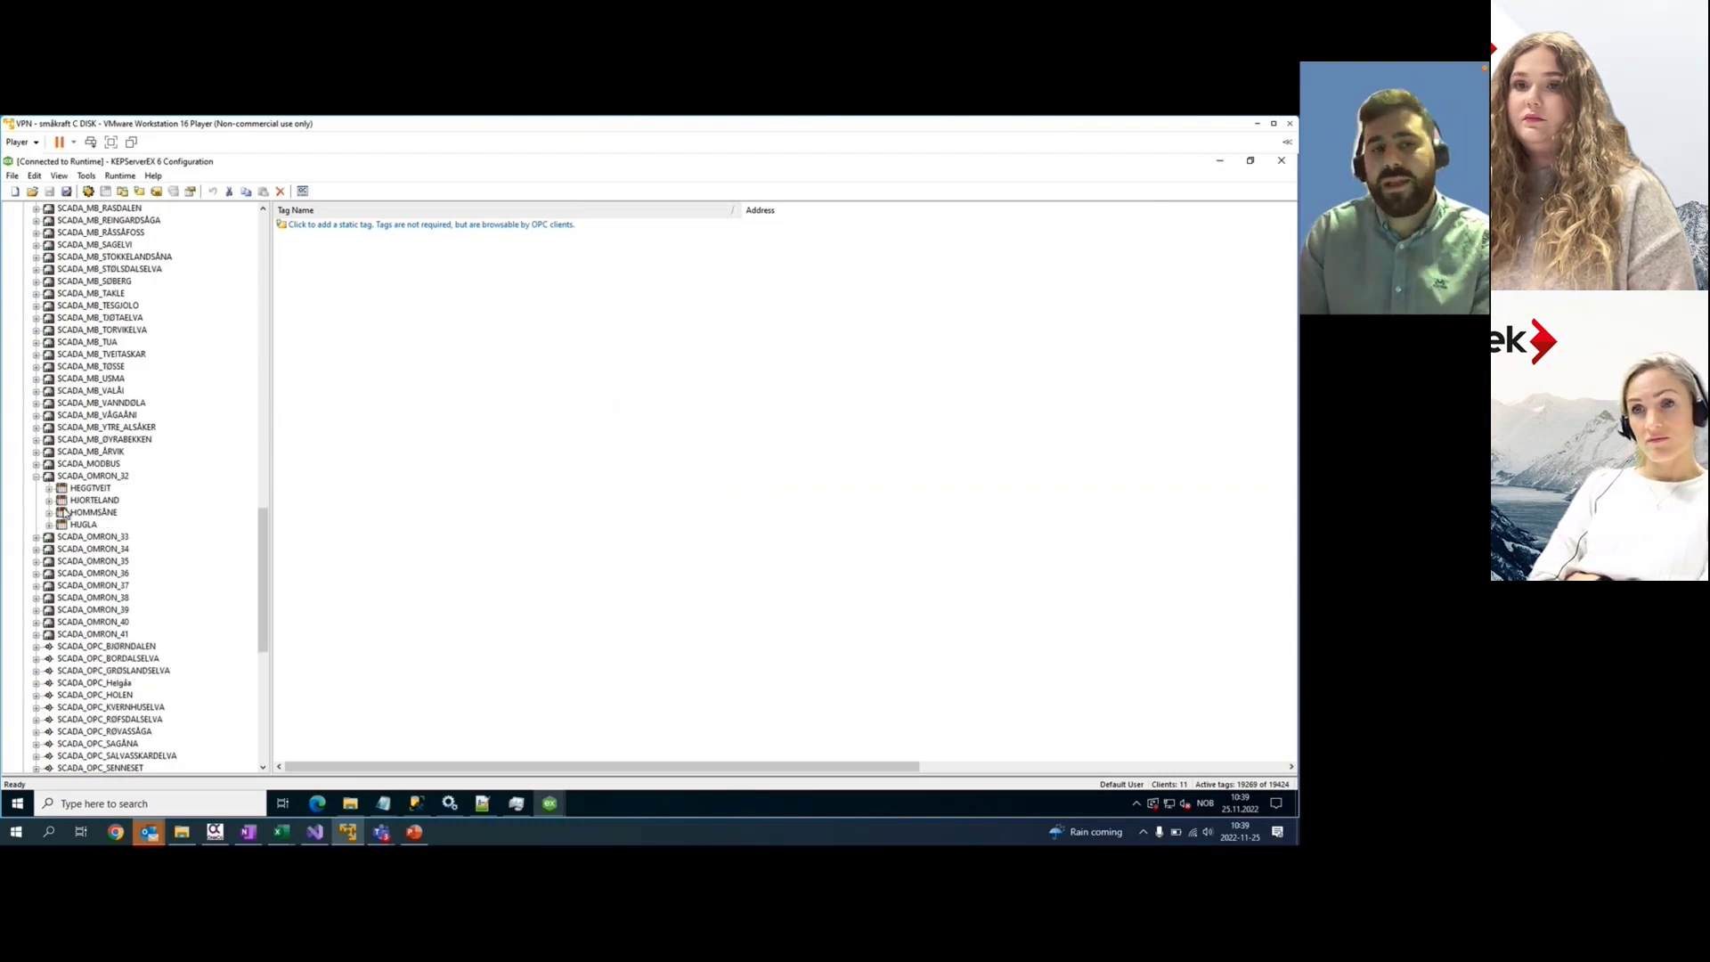
pyautogui.click(37, 477)
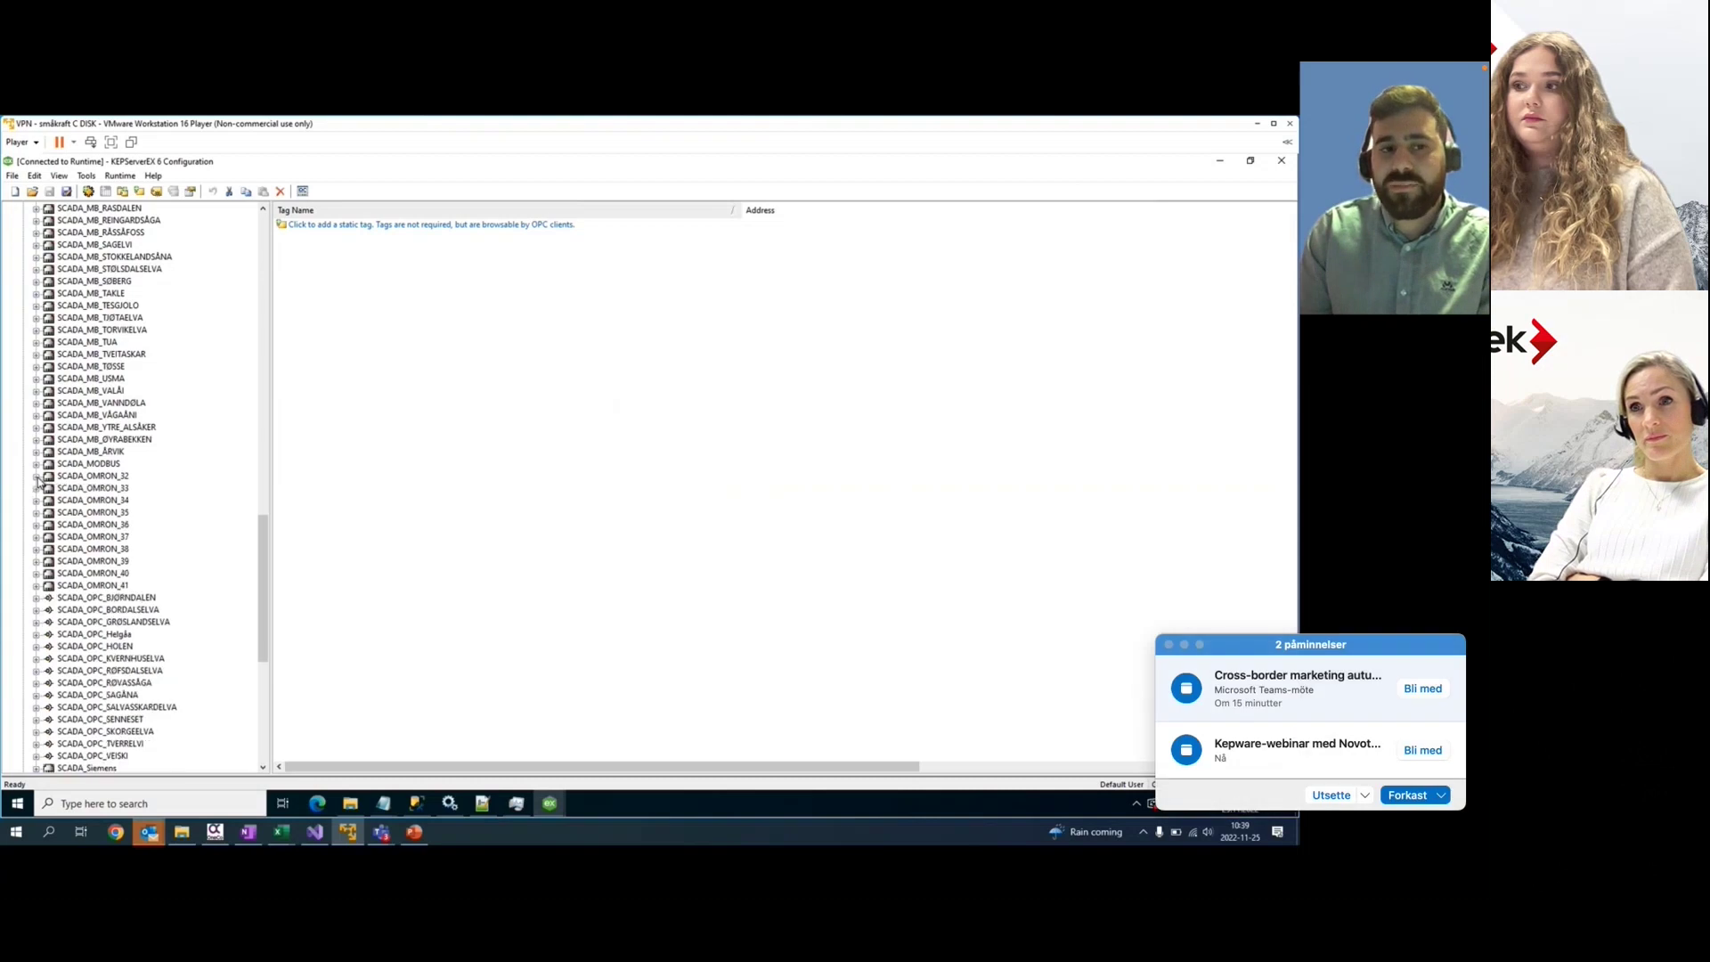
pyautogui.scroll(4, 54, 502)
pyautogui.scroll(1, 54, 501)
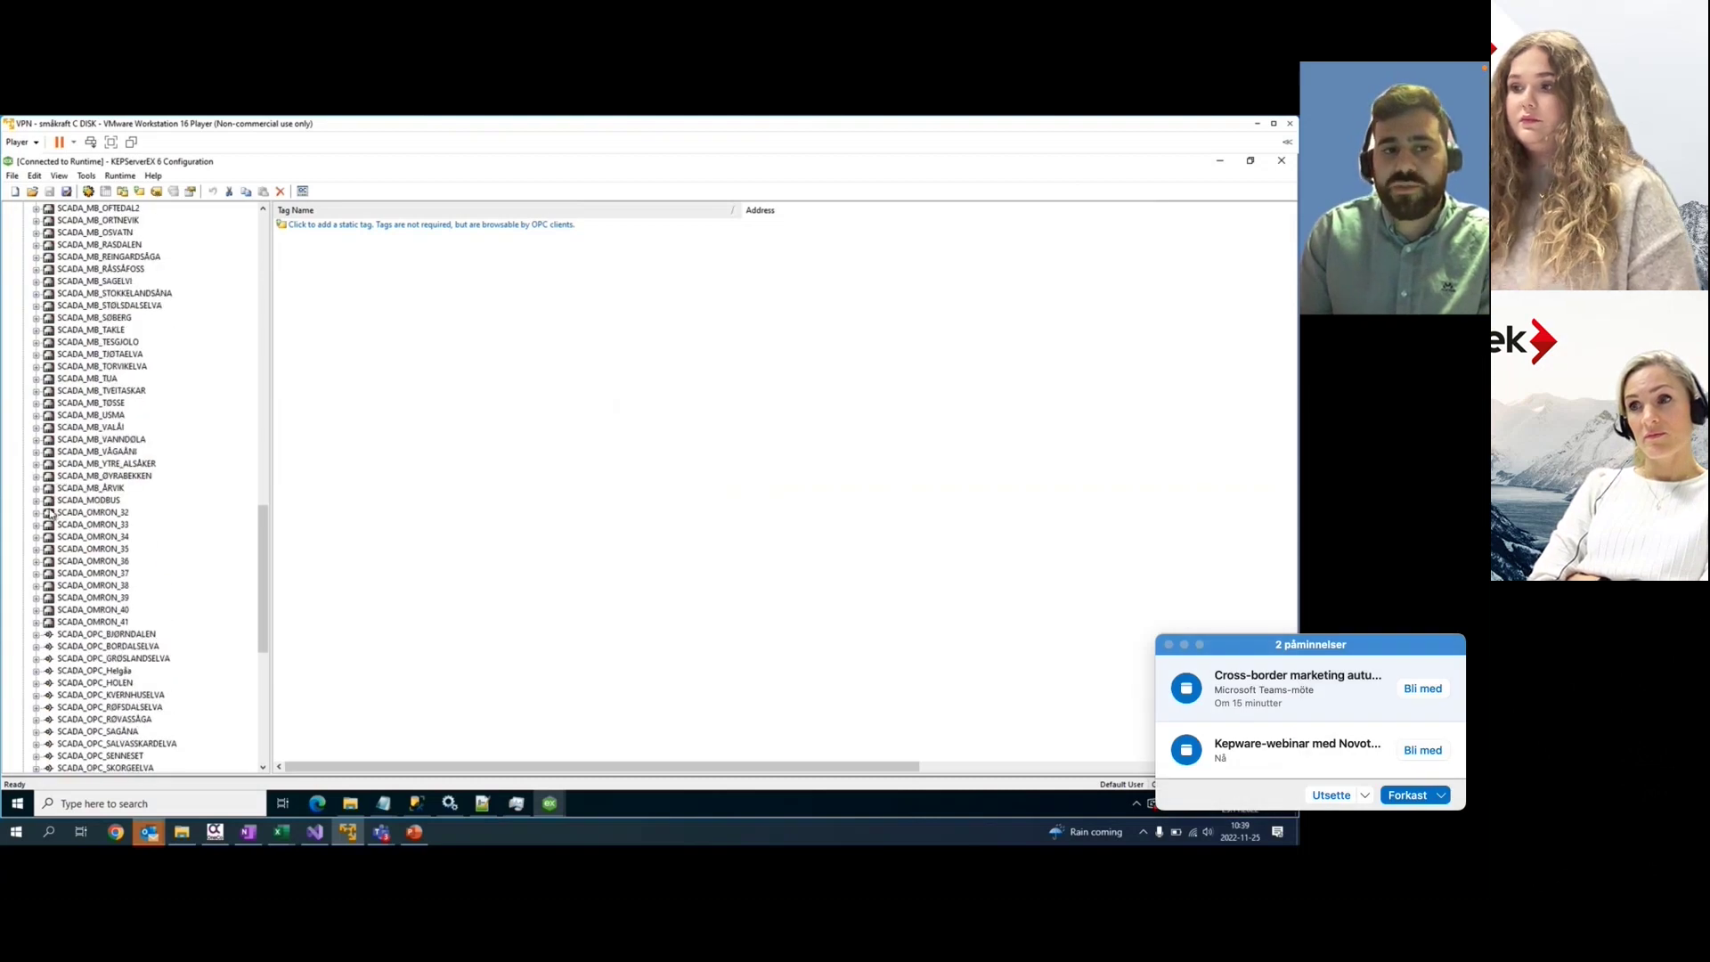
pyautogui.click(1170, 644)
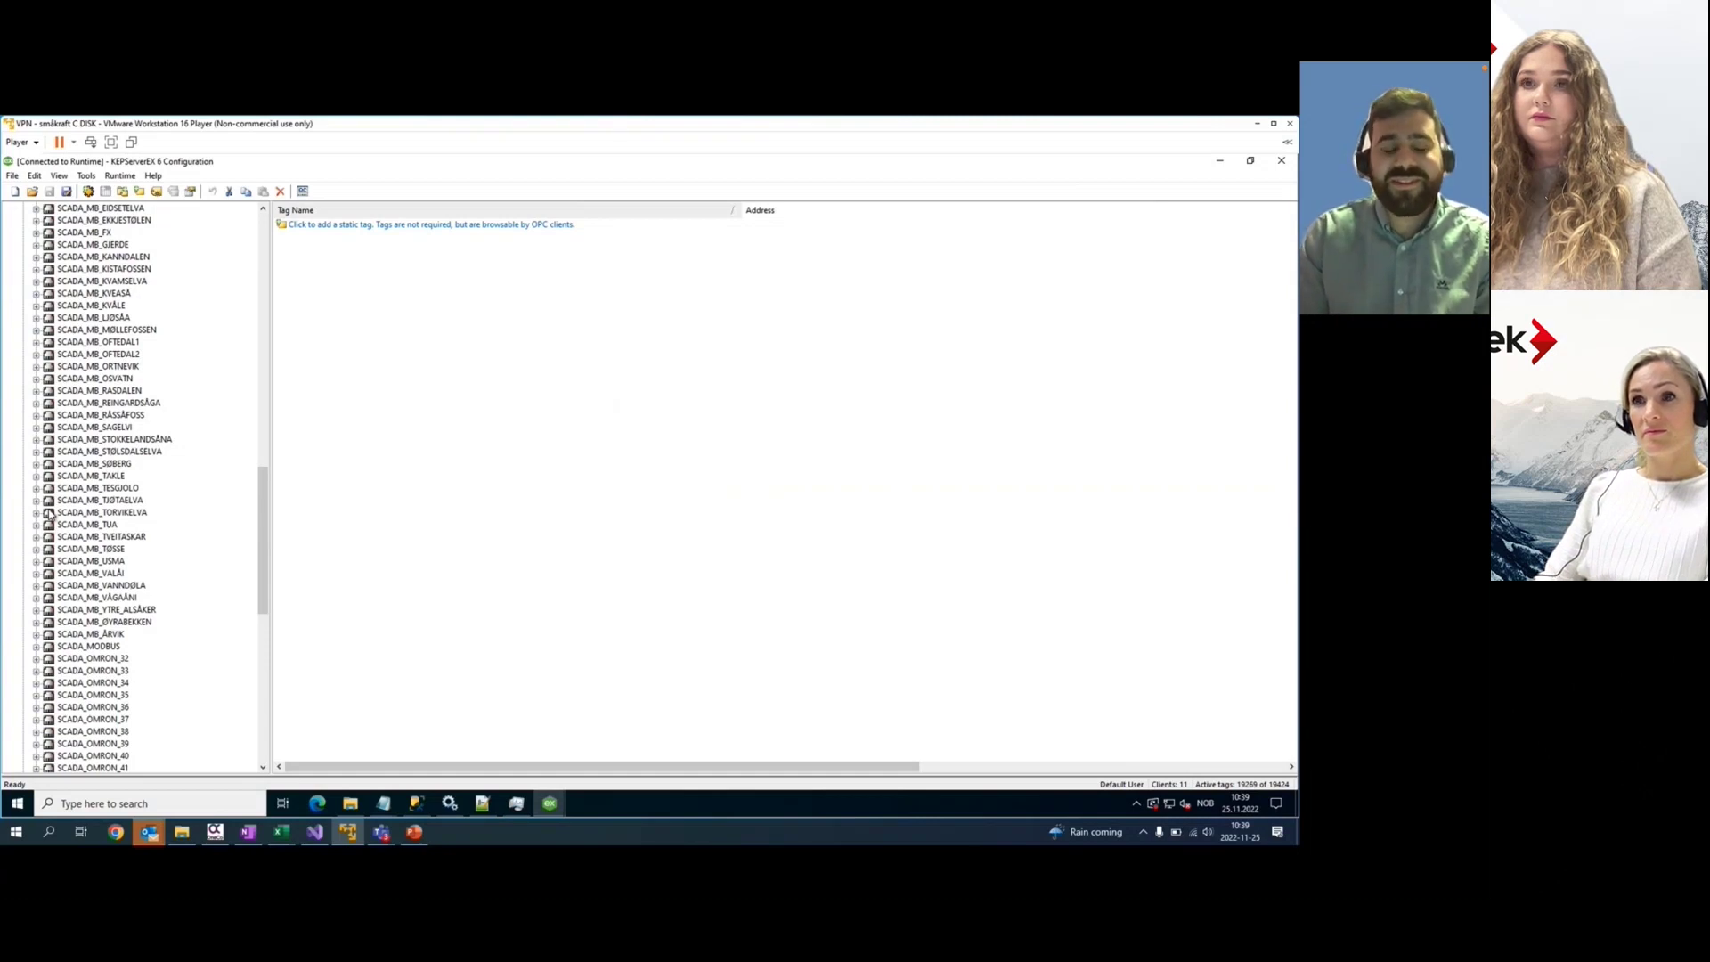
pyautogui.press('space')
pyautogui.press('Right')
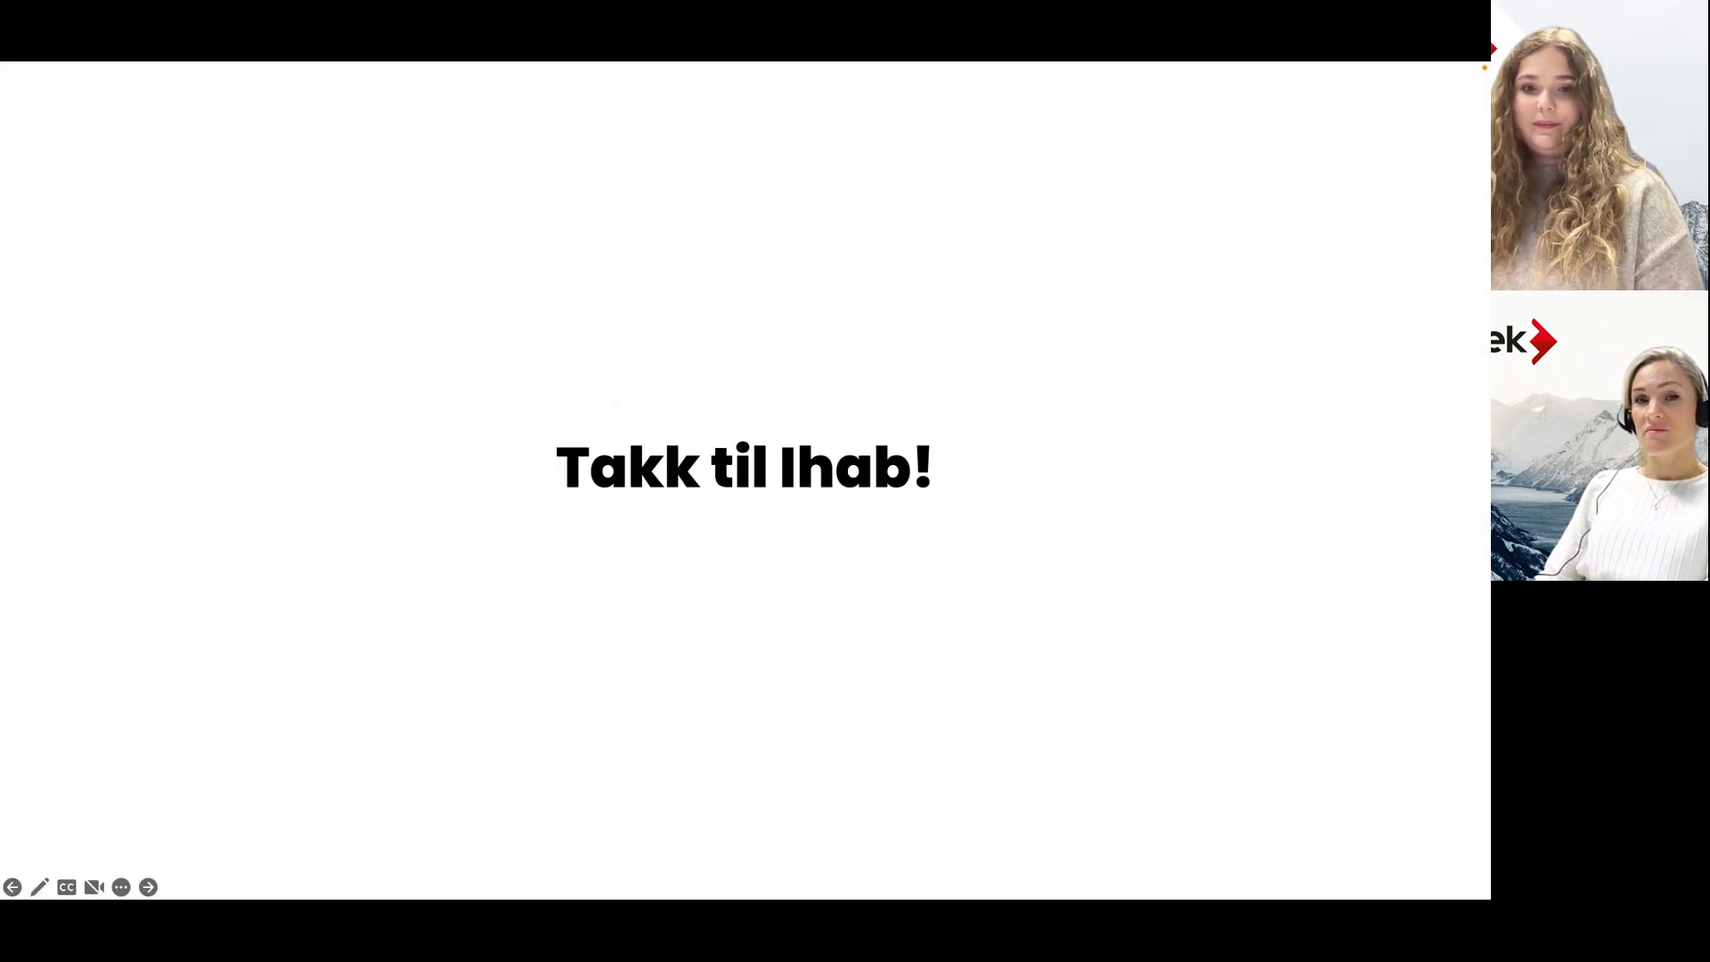